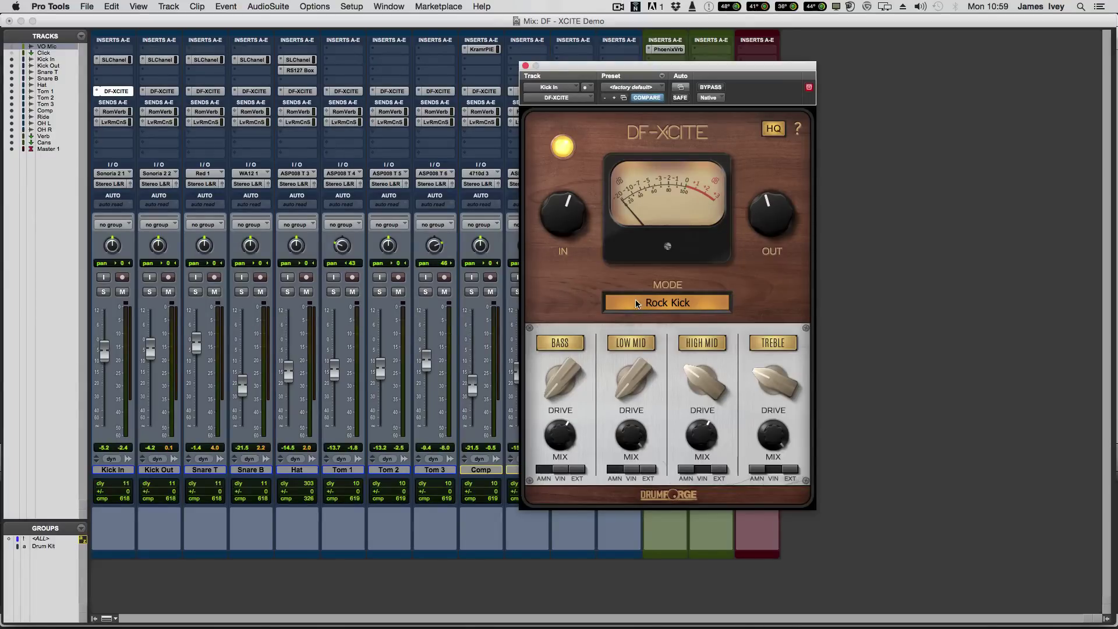
Step: Toggle DF-XCITE's power and its HQ mode off and back on
left_click(559, 148)
left_click(559, 148)
left_click(774, 134)
left_click(774, 134)
left_click(774, 134)
left_click(774, 134)
Step: Look at the DF-XCITE instance on the Comp track, reopen the Kick In instance and reposition its window
left_click_drag(552, 68, 629, 81)
left_click(481, 92)
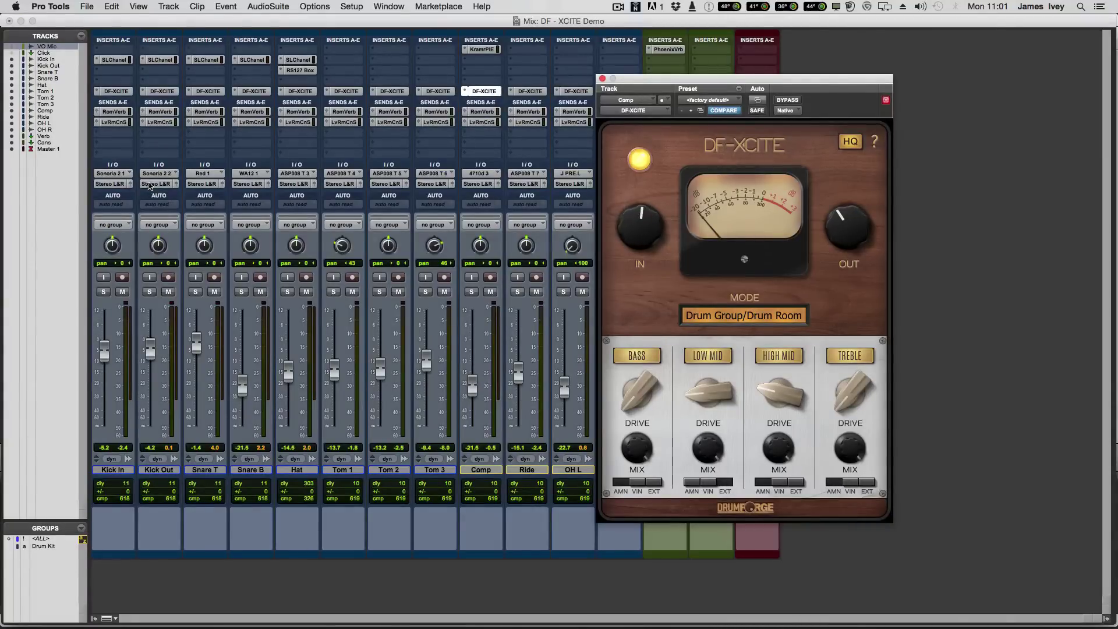
left_click(110, 469)
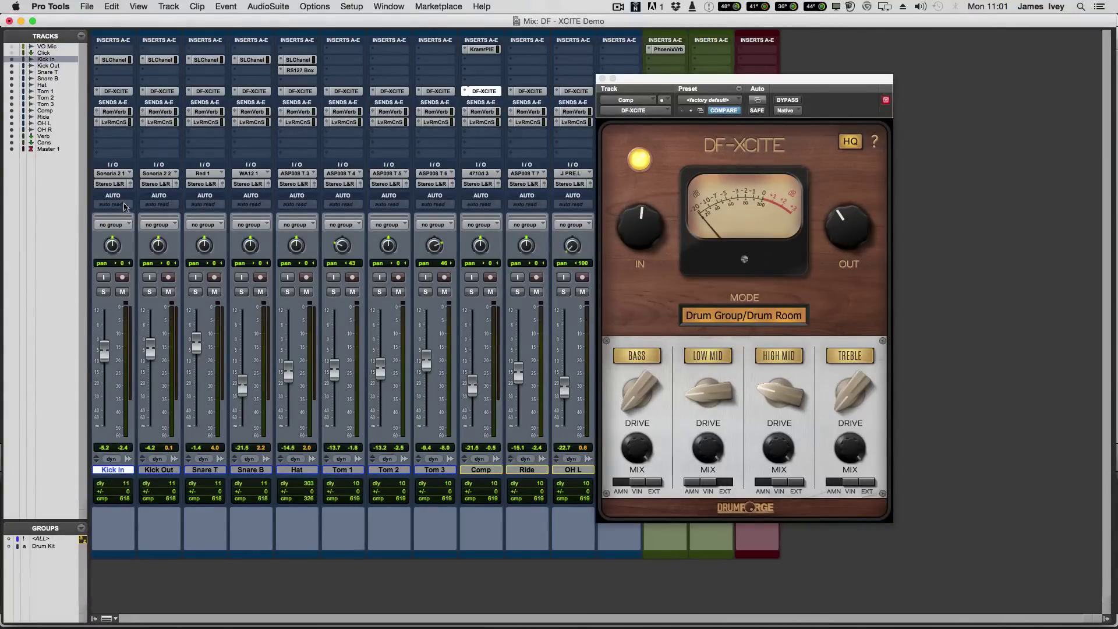
left_click(114, 92)
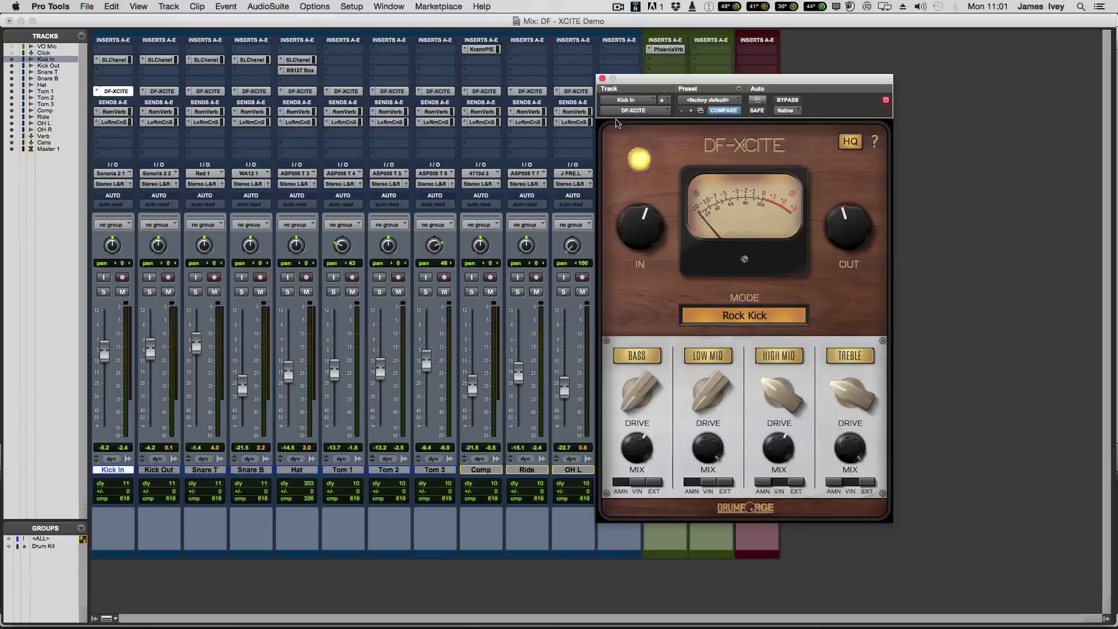
left_click_drag(713, 78, 359, 79)
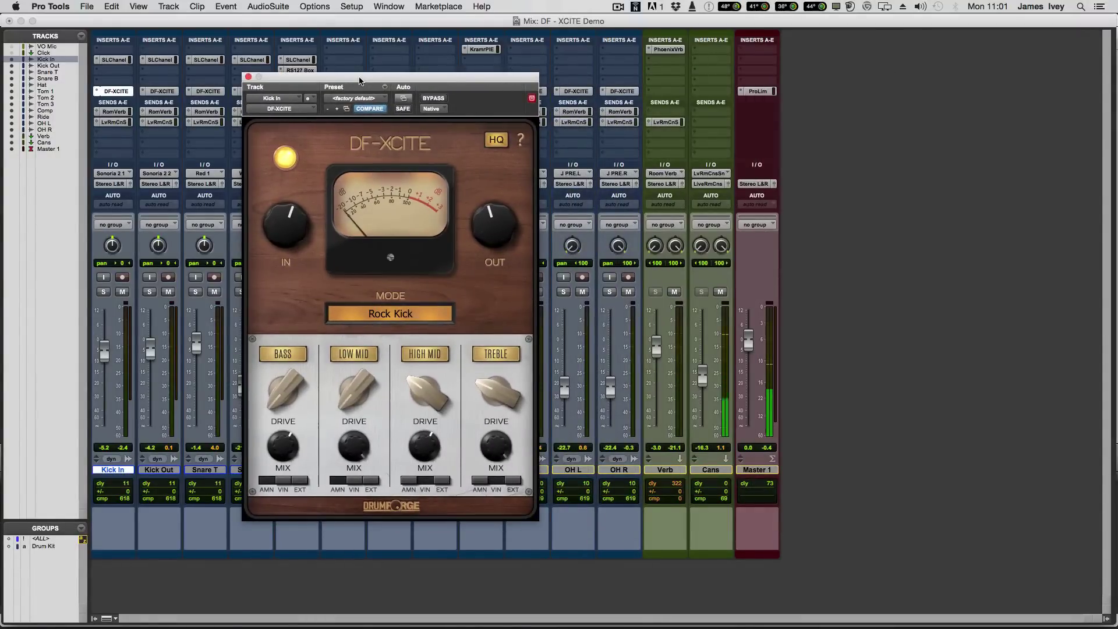
left_click_drag(359, 81, 549, 79)
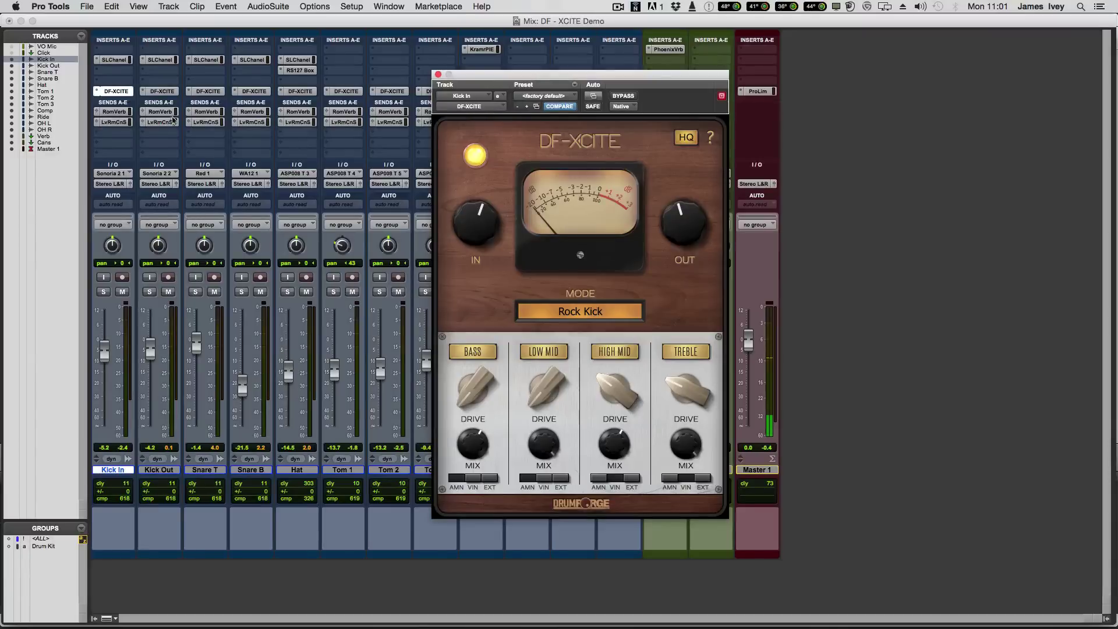
Step: Solo the Kick In track with DF-XCITE bypassed and open its SSLChannel insert
left_click(104, 292)
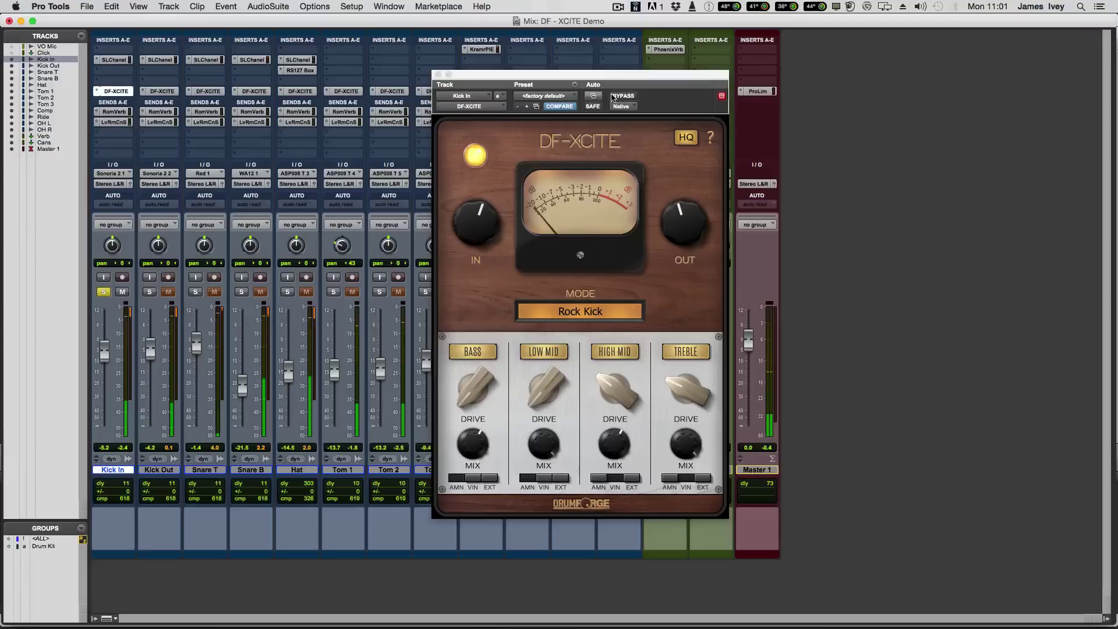
left_click(616, 97)
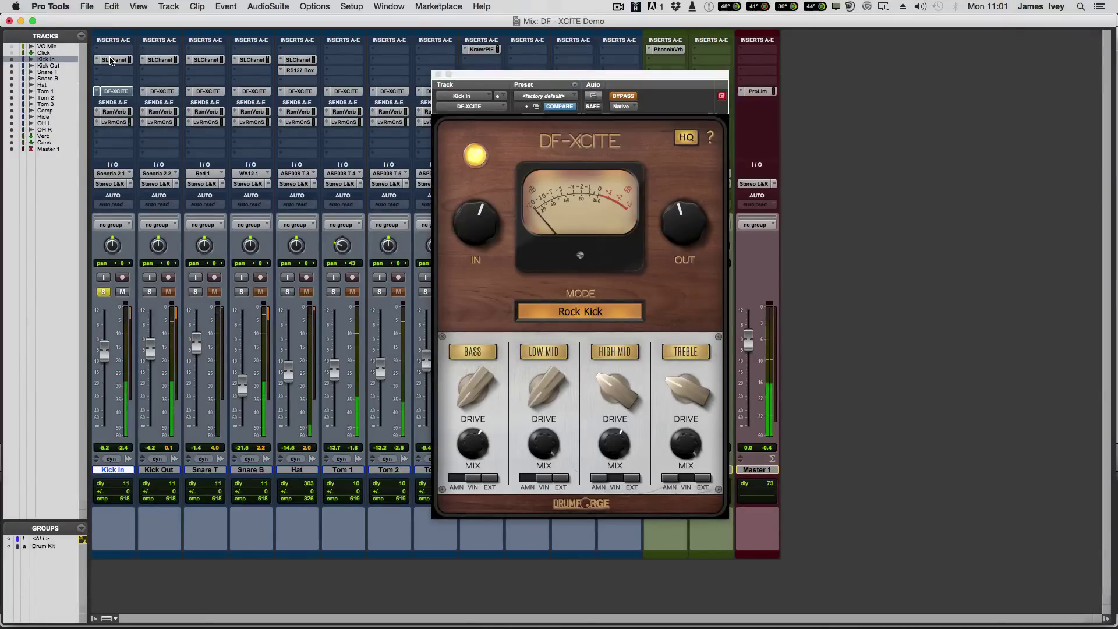
left_click(112, 60)
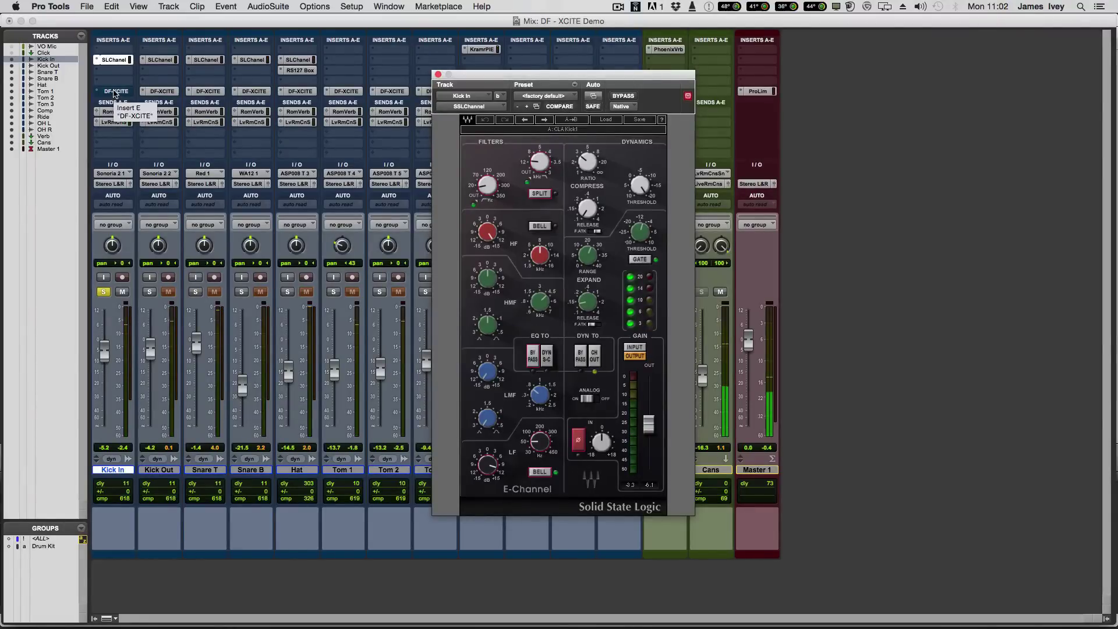
Step: Return to Kick In's DF-XCITE, turn off all four frequency bands and take the plug-in out of bypass
left_click(114, 91)
left_click(472, 351)
left_click(543, 351)
left_click(621, 353)
left_click(685, 352)
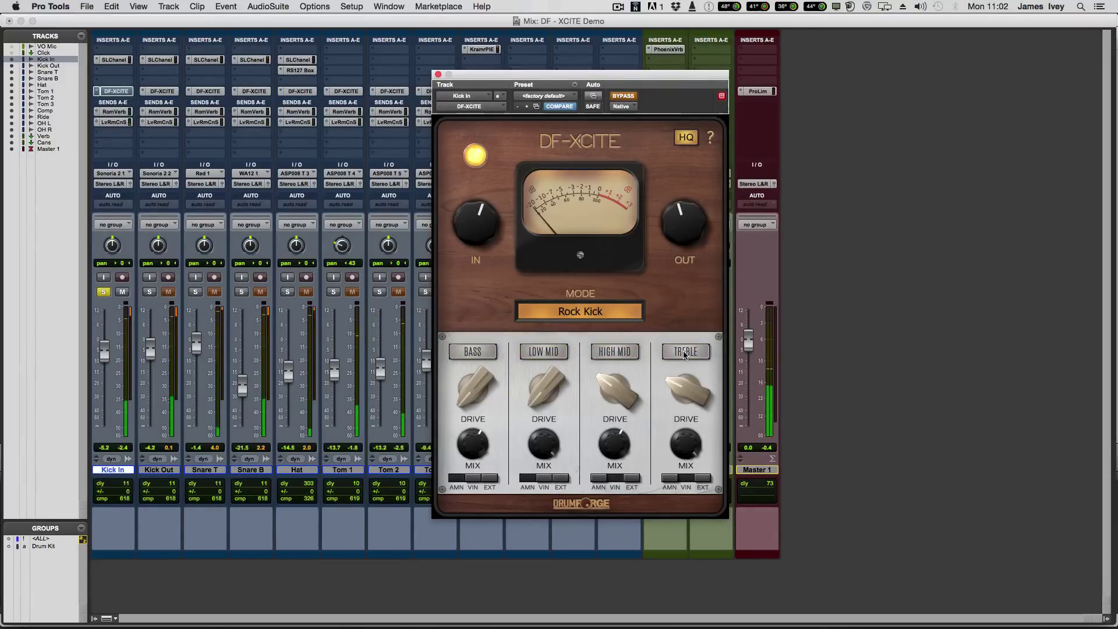
left_click(620, 96)
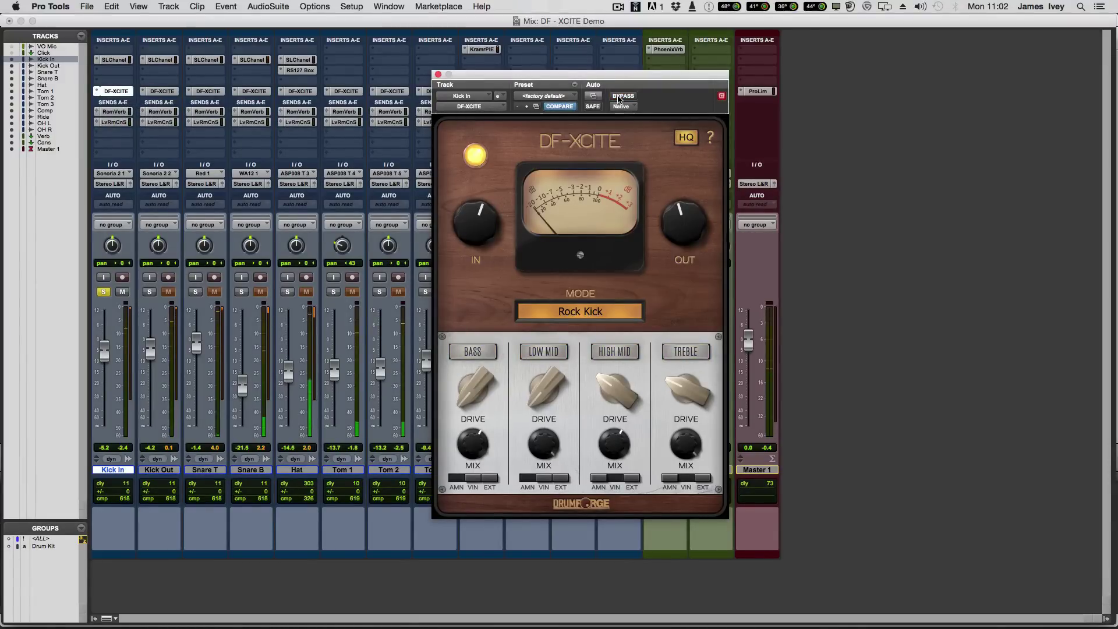
Step: Turn the Bass, Low Mid, High Mid and Treble bands back on one at a time, trying the Bass drive
left_click(468, 352)
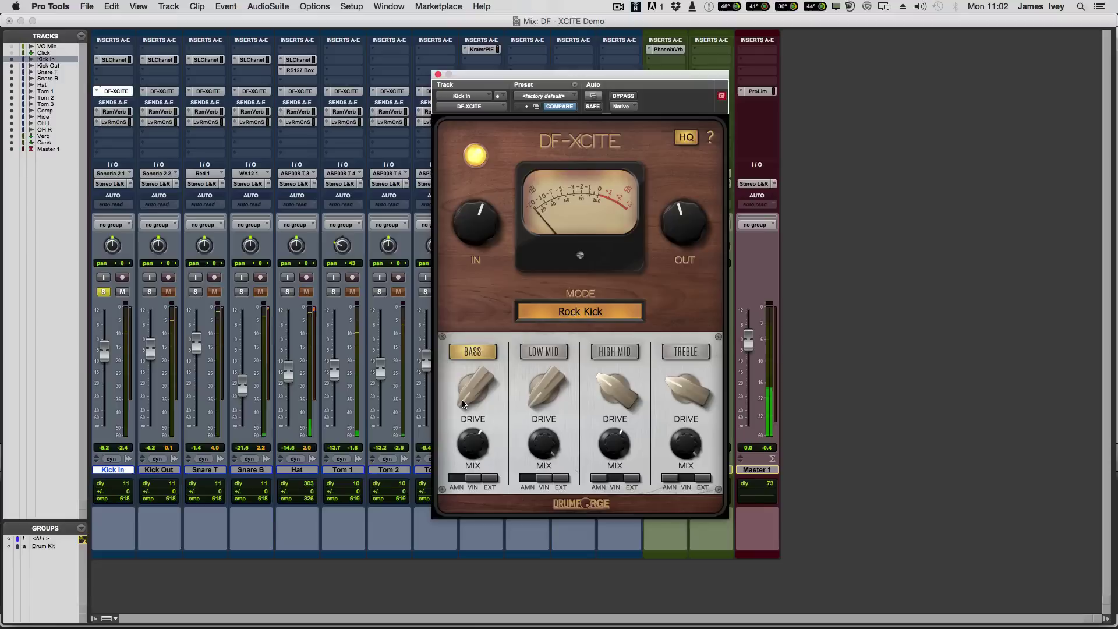
mouse_move(465, 402)
left_mouse_down()
mouse_move(468, 168)
mouse_move(447, 397)
left_mouse_up()
left_click(546, 350)
left_click(614, 351)
left_click(685, 352)
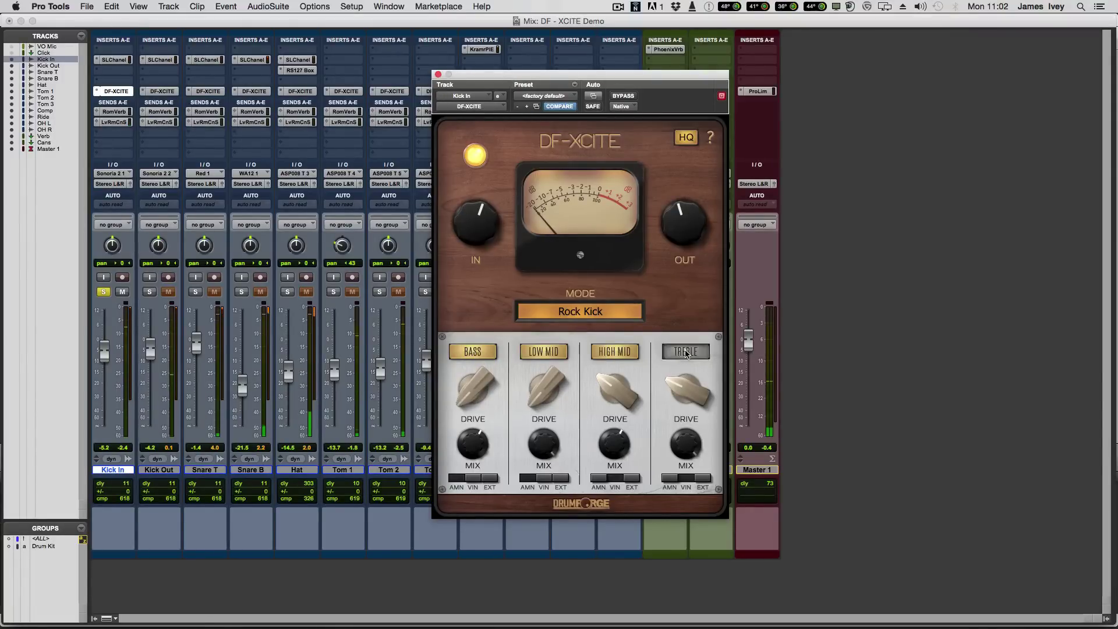
Step: Isolate the High Mid band by turning off Low Mid, Bass and Treble, and raise the High Mid drive
left_click(548, 353)
left_click(475, 352)
left_click(675, 358)
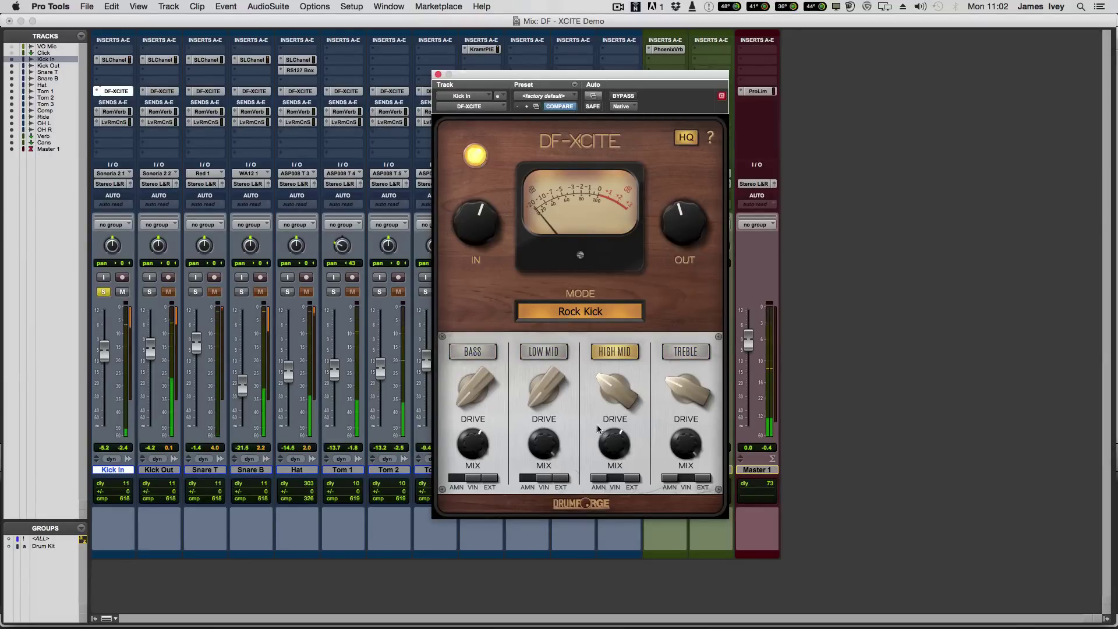
left_click_drag(616, 413, 610, 214)
Step: Compare the High Mid band's AMN, VIN and EXT saturation types, settle on EXT and adjust the band's mix and drive
left_click(632, 478)
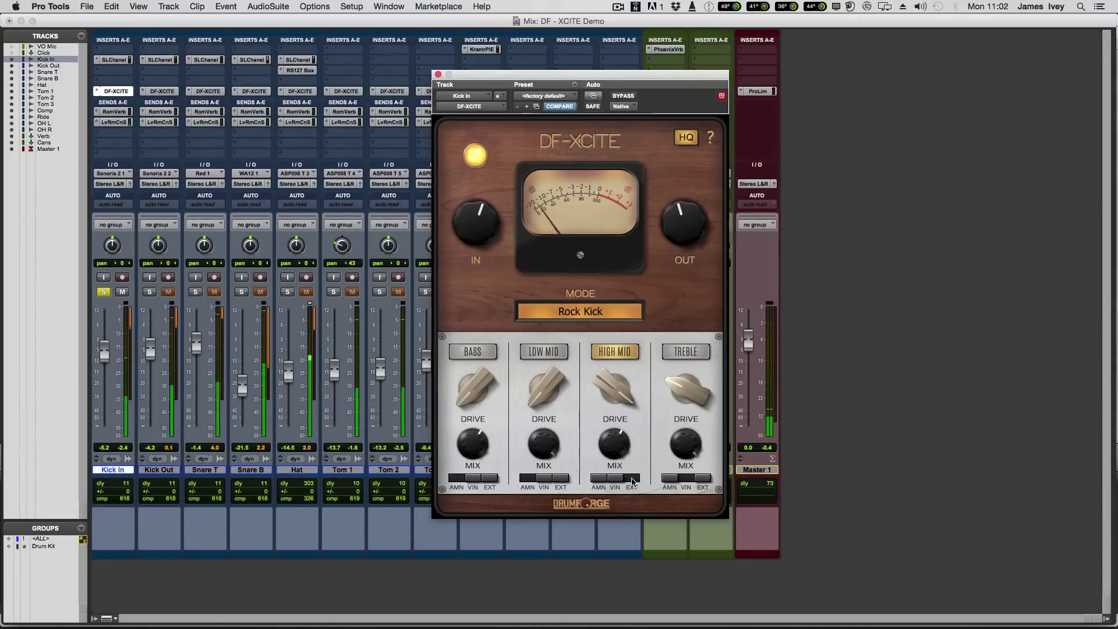
left_click(597, 478)
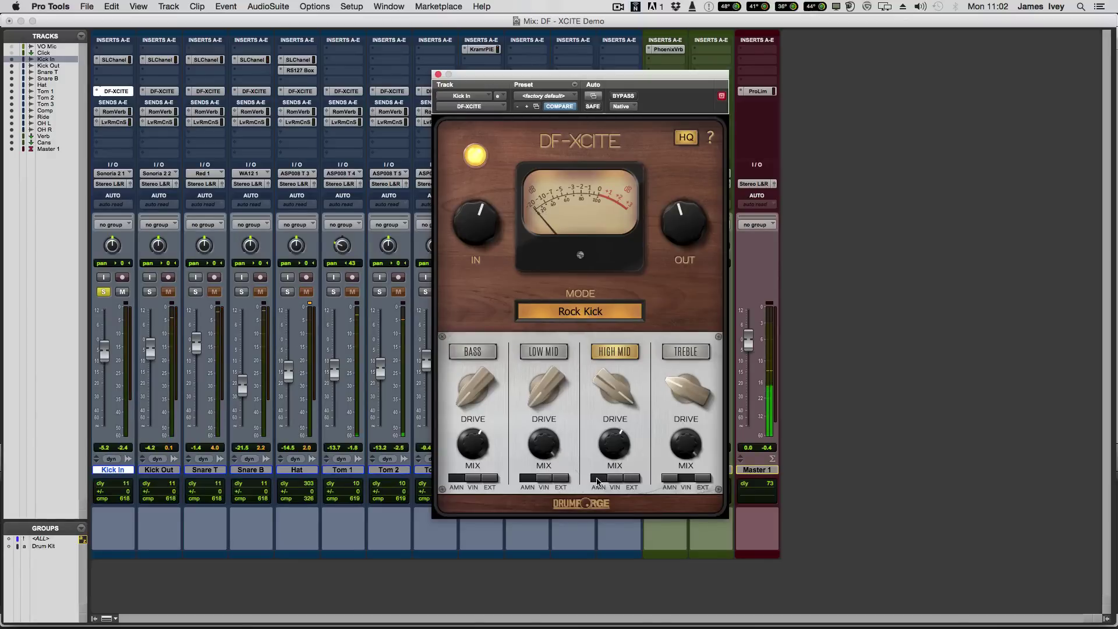
left_click(617, 478)
left_click(633, 479)
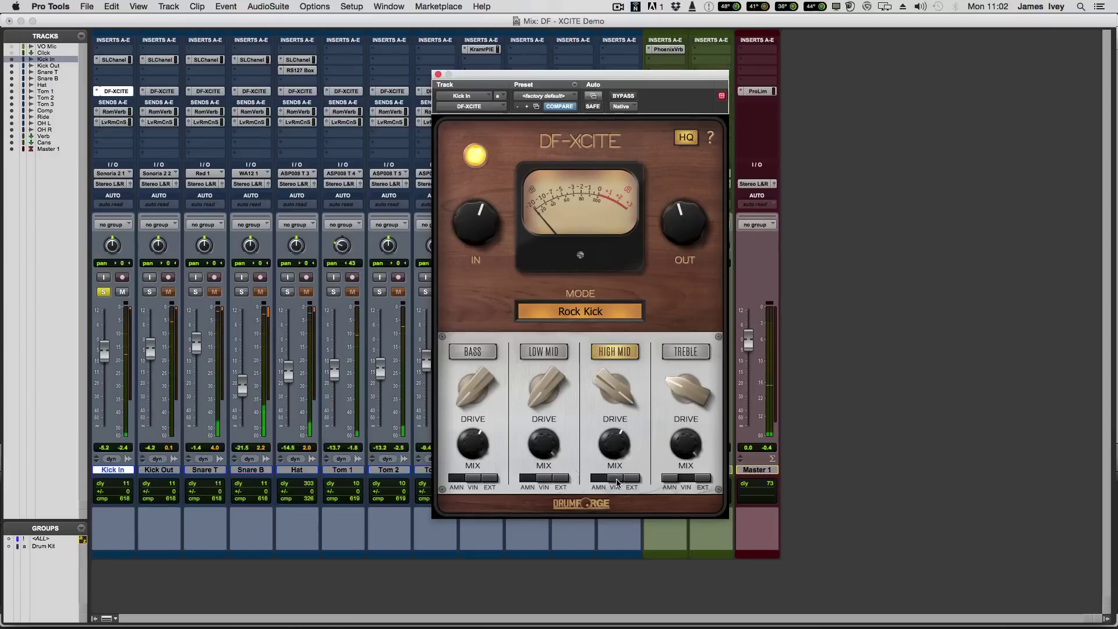
left_click(617, 481)
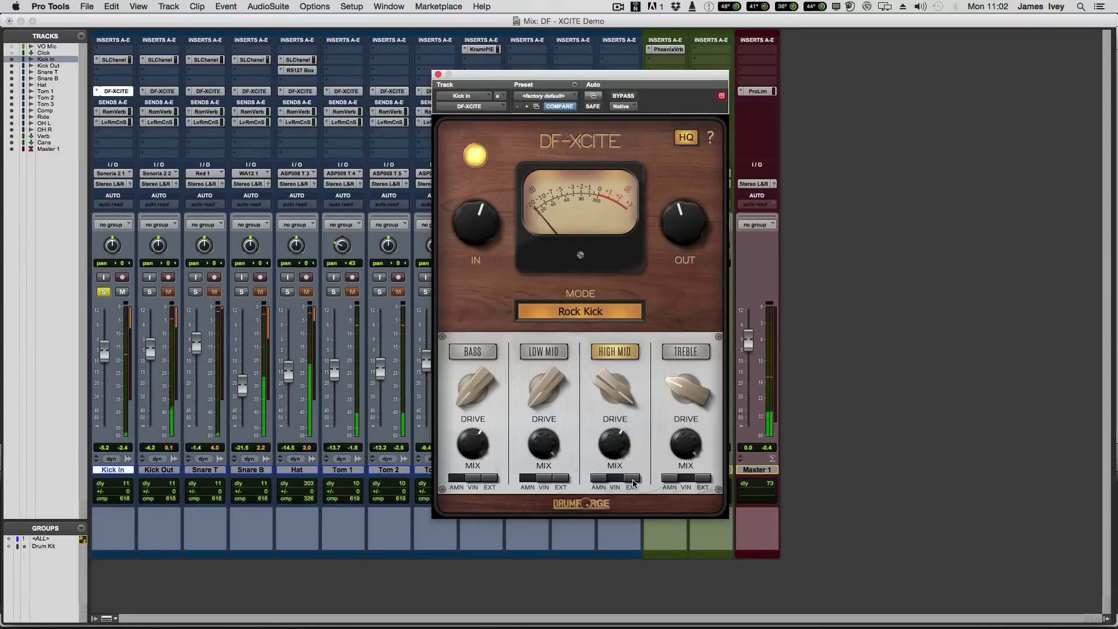
left_click(633, 481)
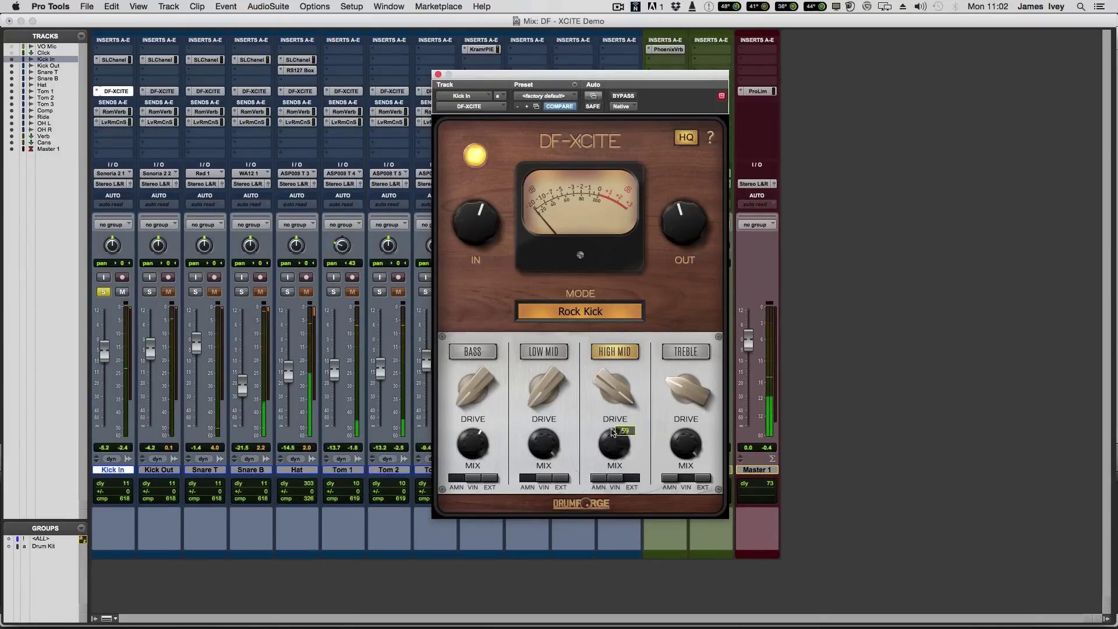
left_click_drag(614, 442, 609, 427)
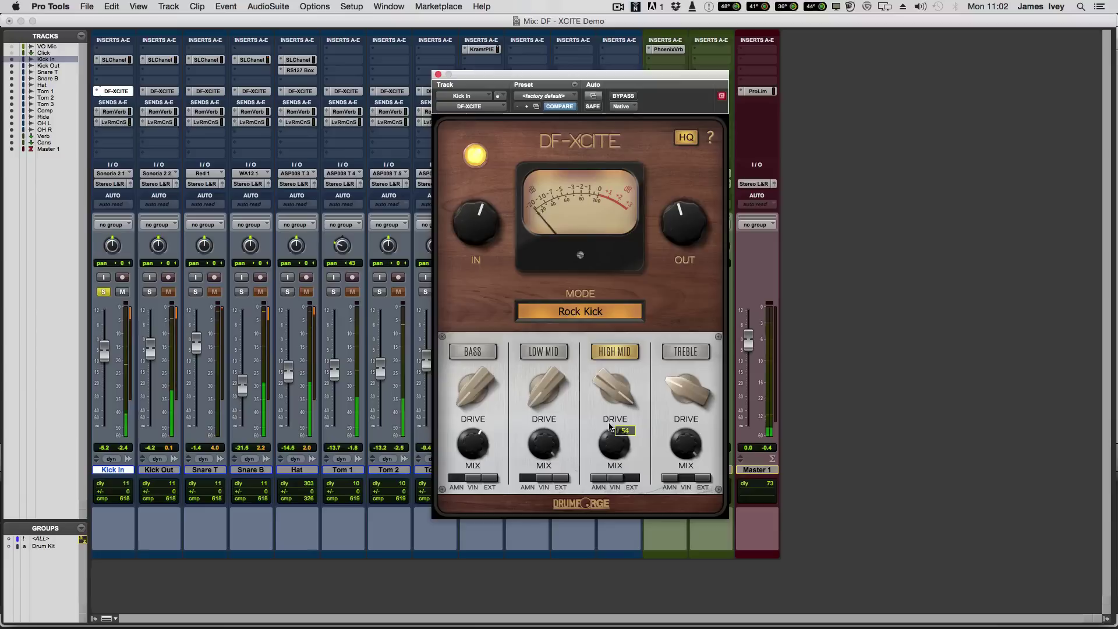
left_click_drag(615, 389, 616, 409)
Step: Turn the Low Mid, Bass and Treble bands back on and compare the kick with DF-XCITE bypassed and active
left_click(529, 354)
left_click(478, 351)
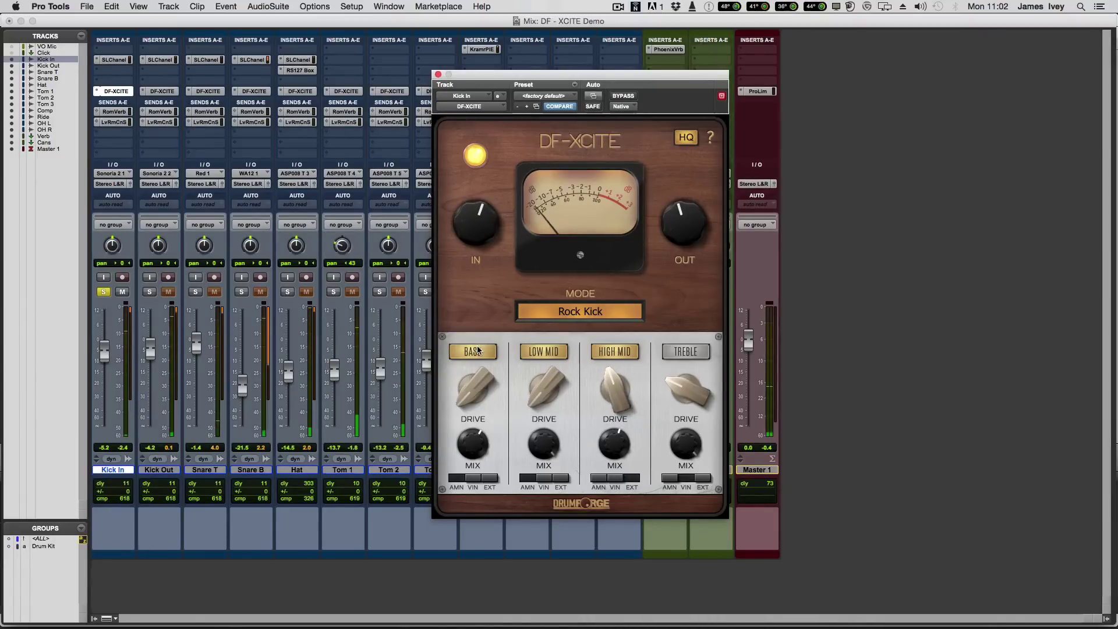
left_click(674, 354)
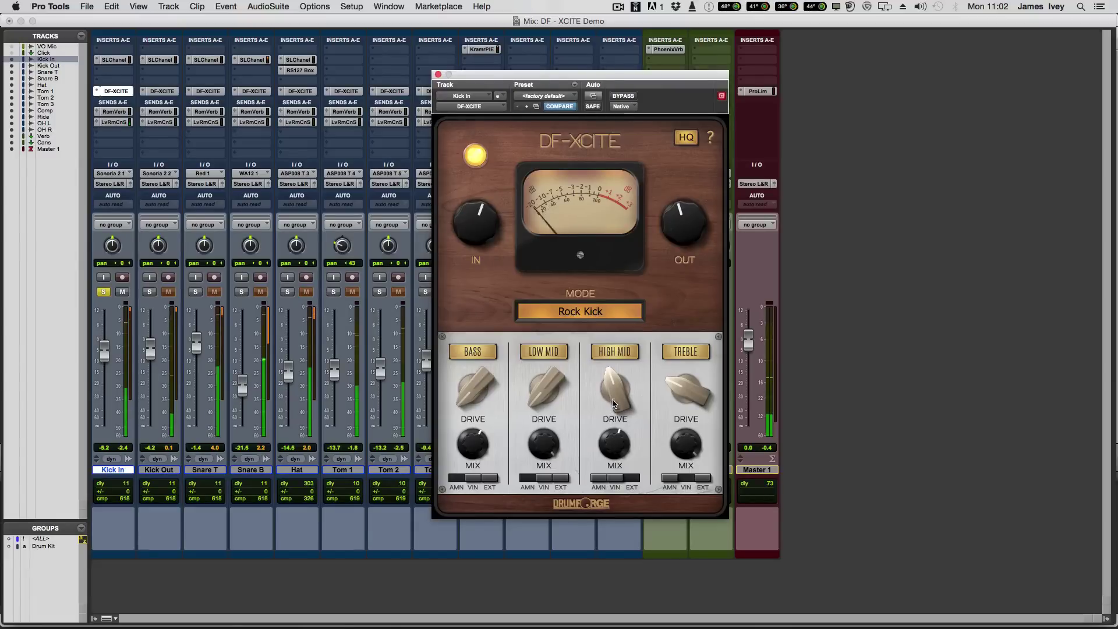
left_click(622, 96)
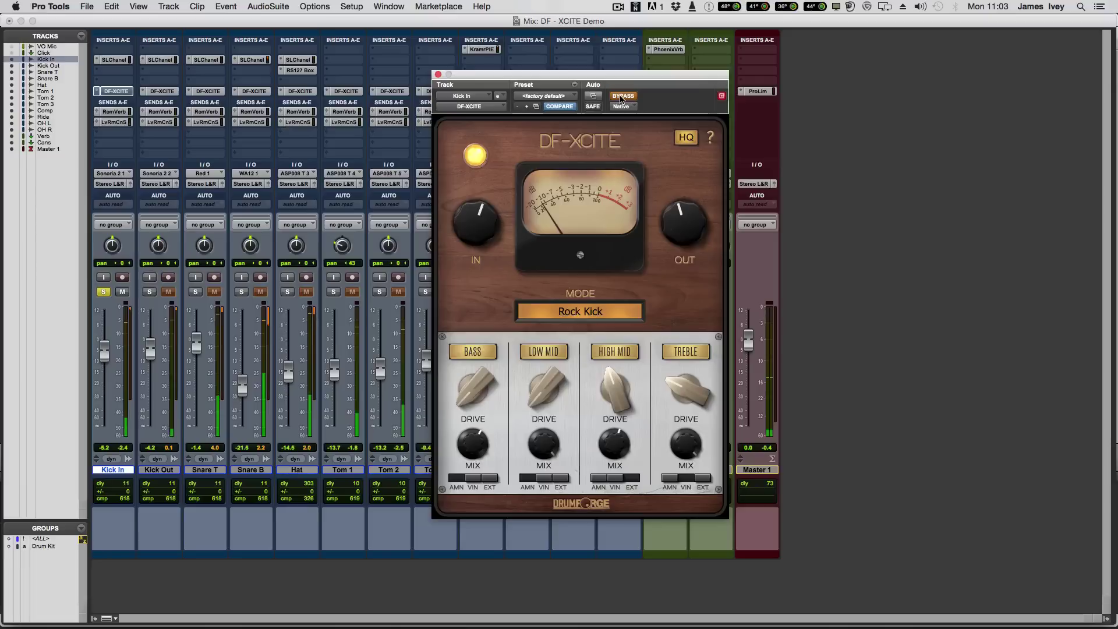
left_click(621, 97)
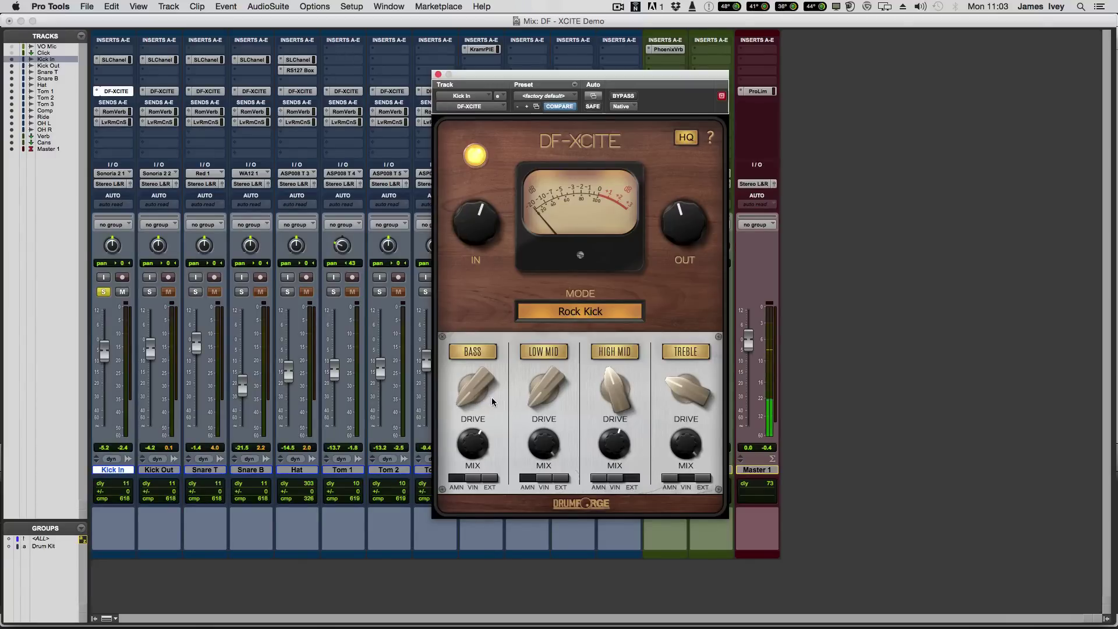
Step: Change Kick In's DF-XCITE mode to Metal Kick and raise the Bass drive
left_click(581, 315)
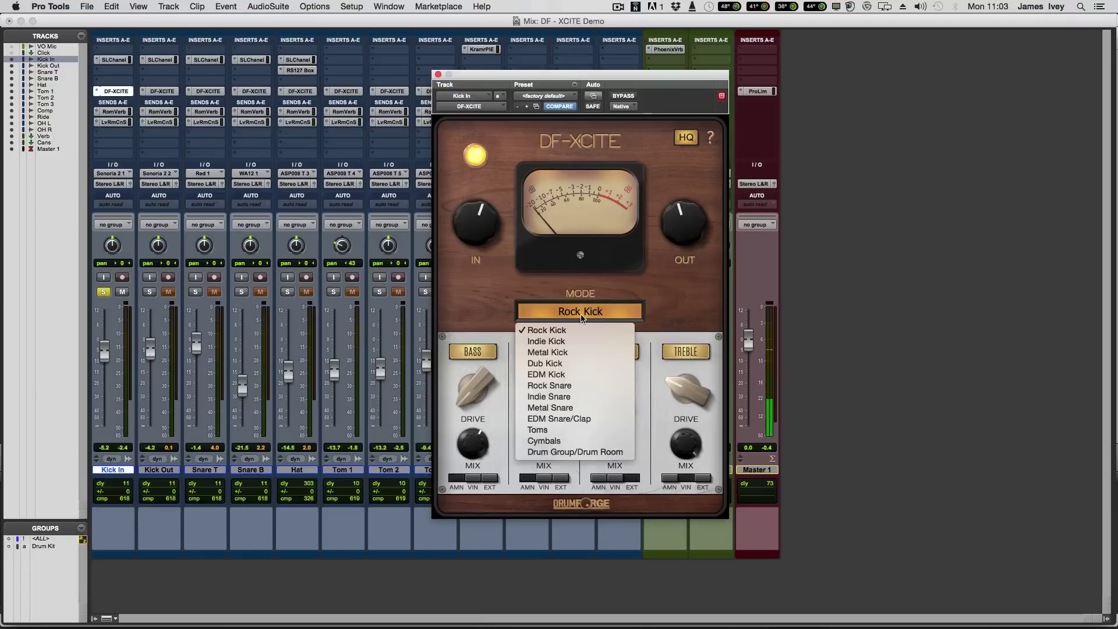
left_click(564, 353)
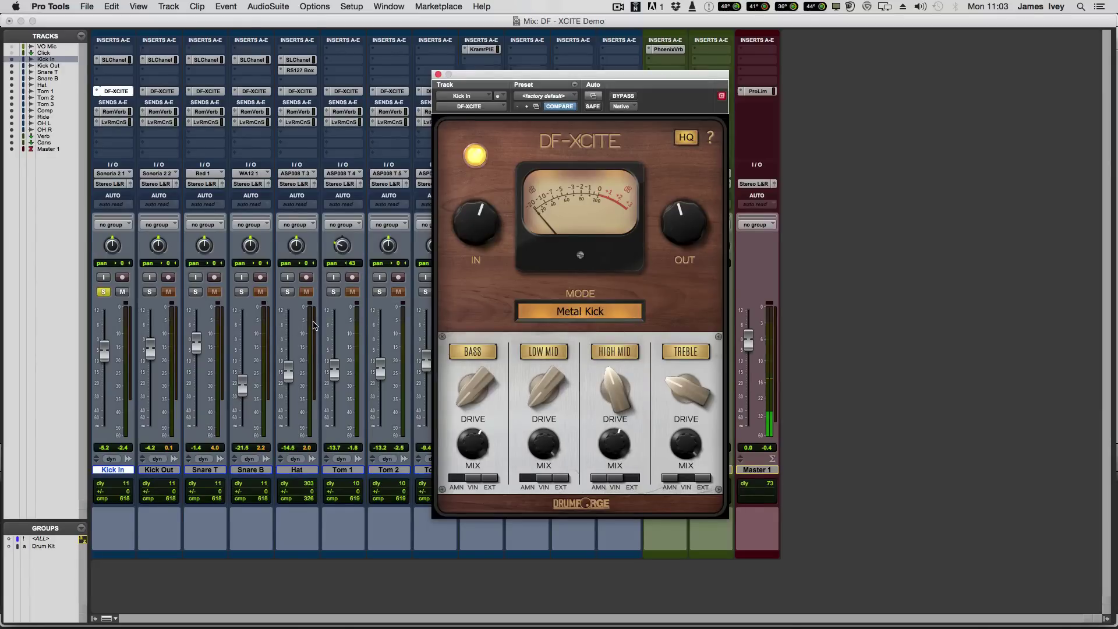
left_click_drag(476, 385, 470, 351)
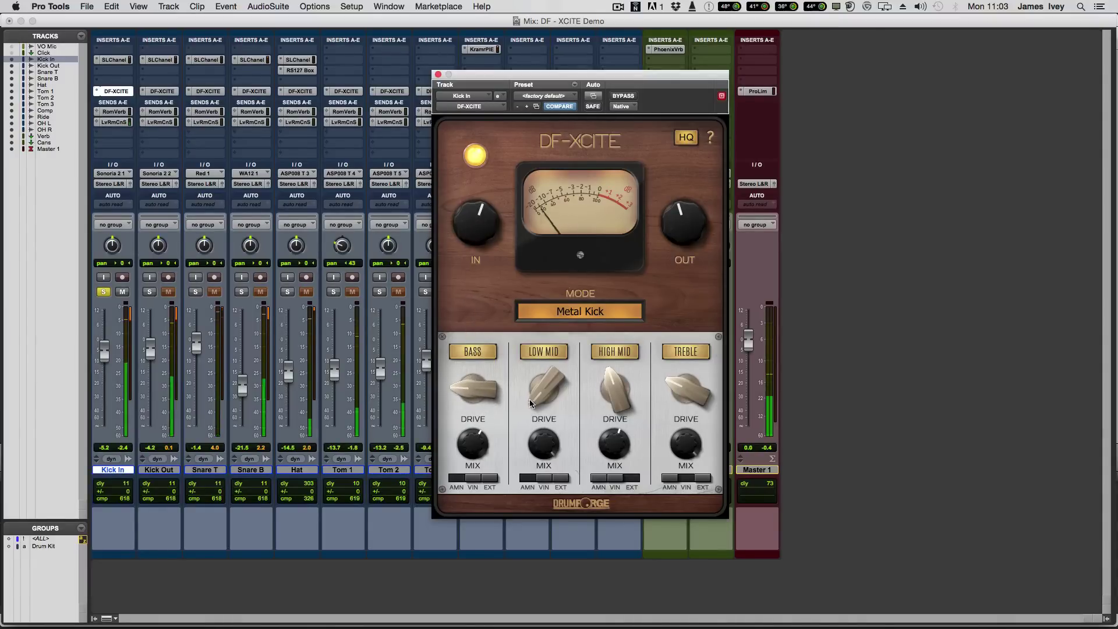
Step: Raise the Low Mid band's drive and lower its mix
left_click_drag(529, 403, 544, 365)
left_click_drag(545, 444, 541, 494)
left_click_drag(550, 349, 552, 345)
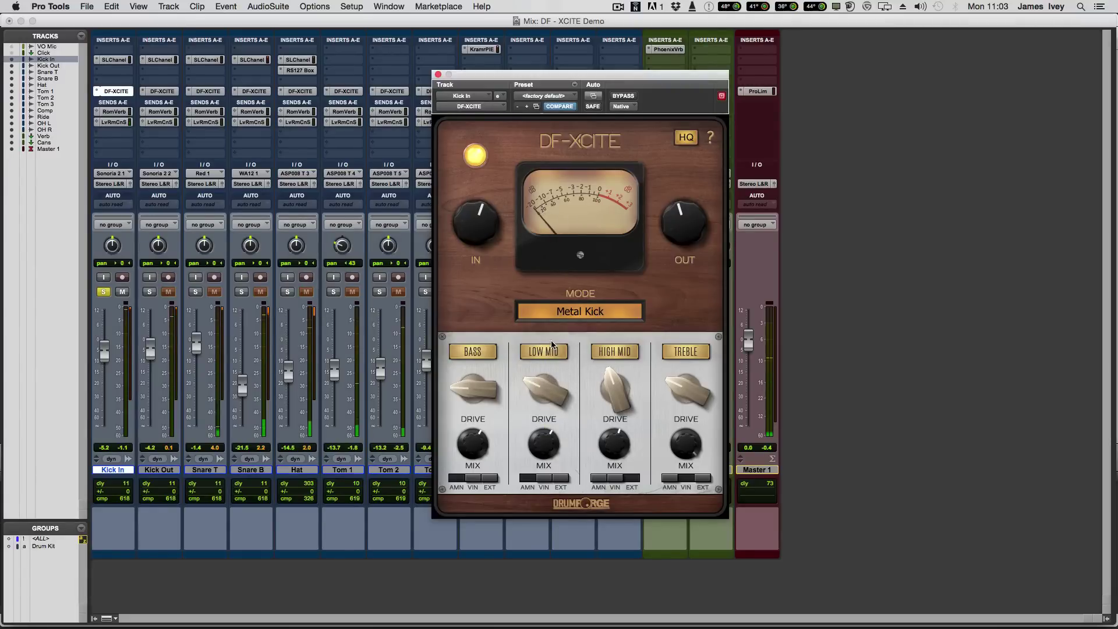
Step: Compare the Rock Kick mode against Metal Kick, keep Metal Kick and raise the Low Mid drive further
left_click(539, 314)
left_click(546, 332)
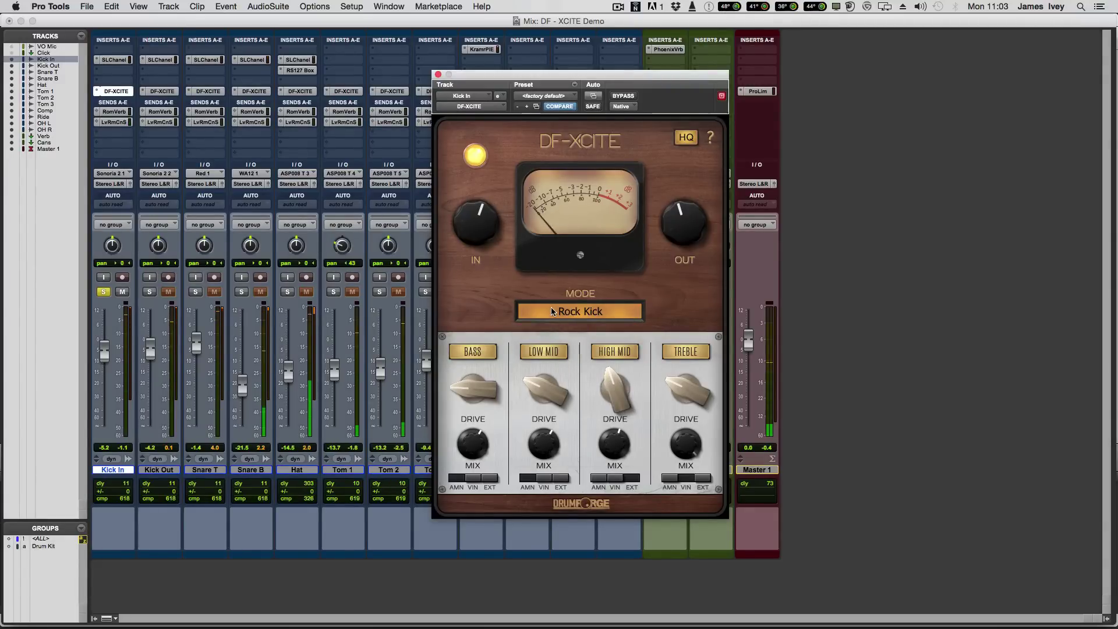
left_click(552, 311)
left_click(550, 354)
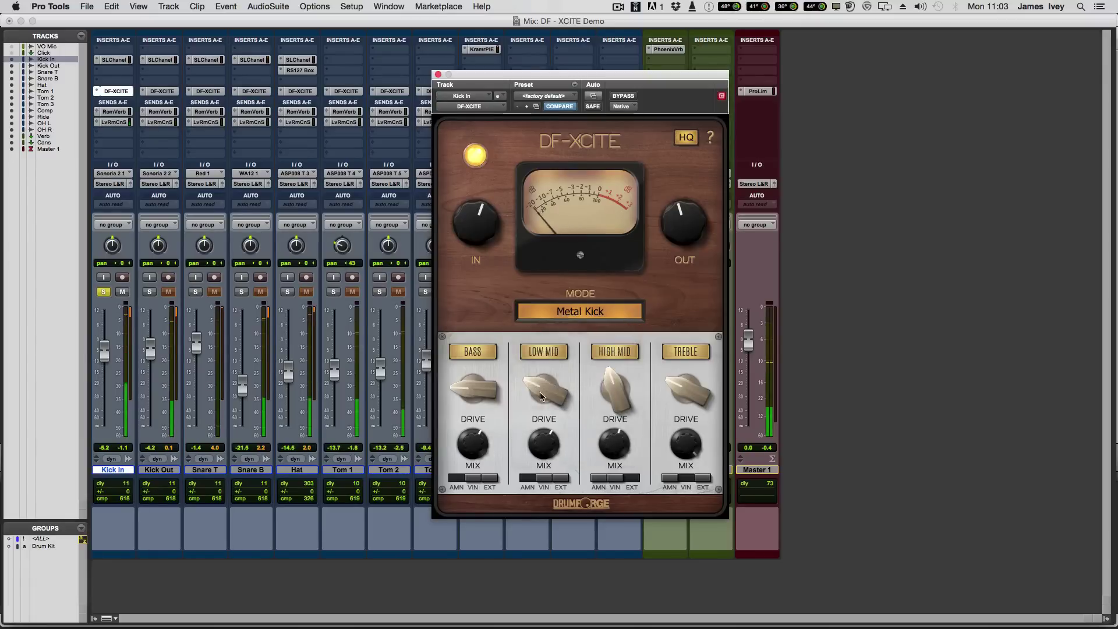
left_click_drag(537, 384, 510, 285)
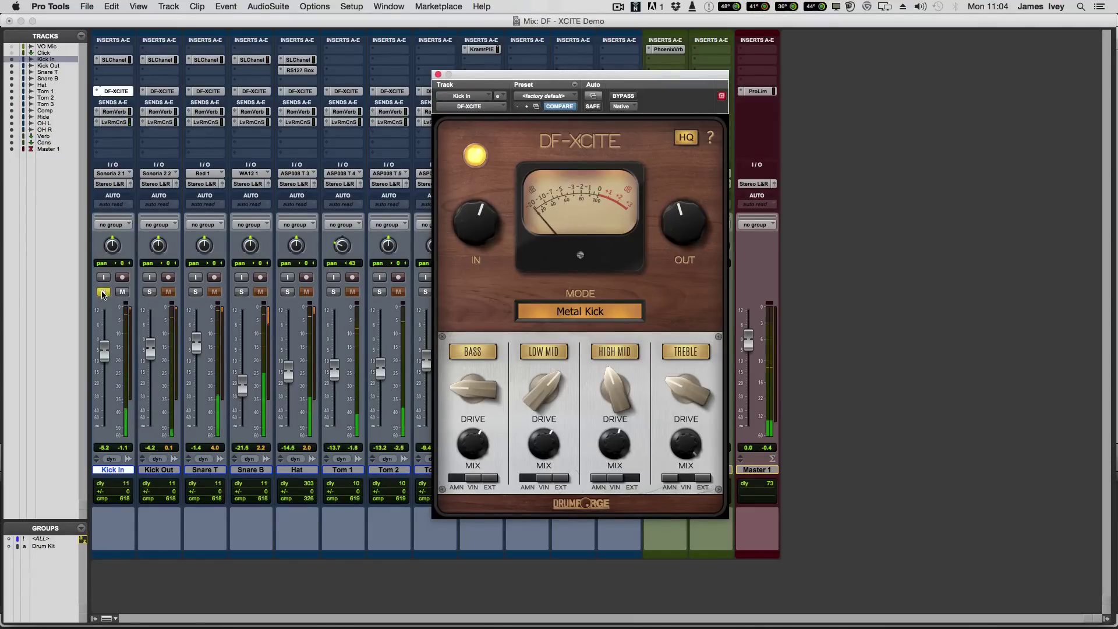
Step: Solo the Snare T track instead of Kick In and open its DF-XCITE insert
left_click(195, 292)
left_click(102, 292)
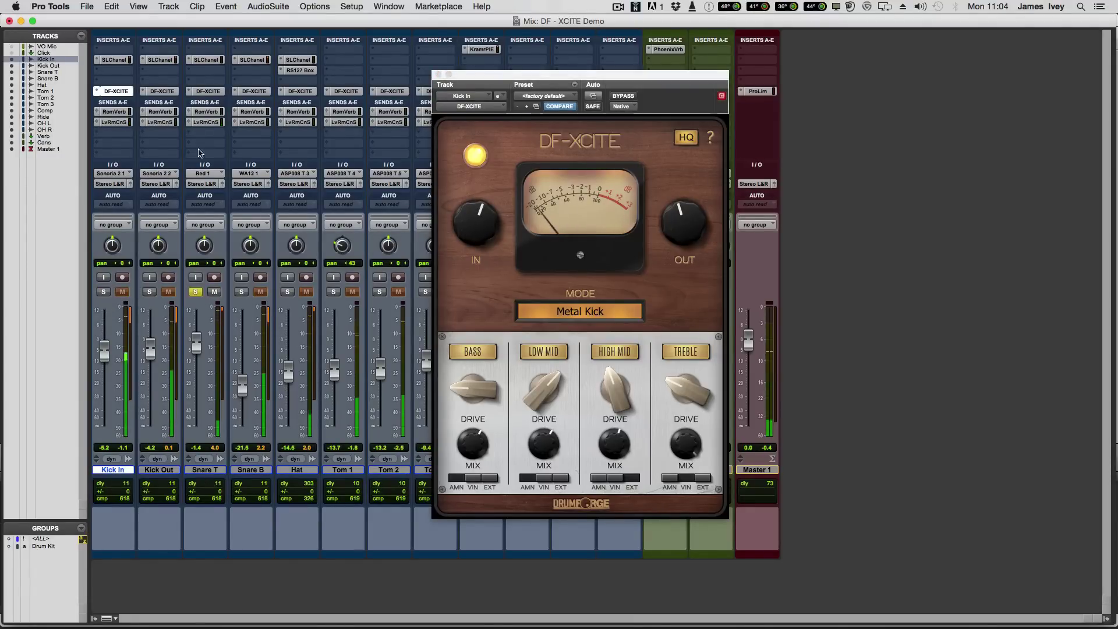
left_click(206, 91)
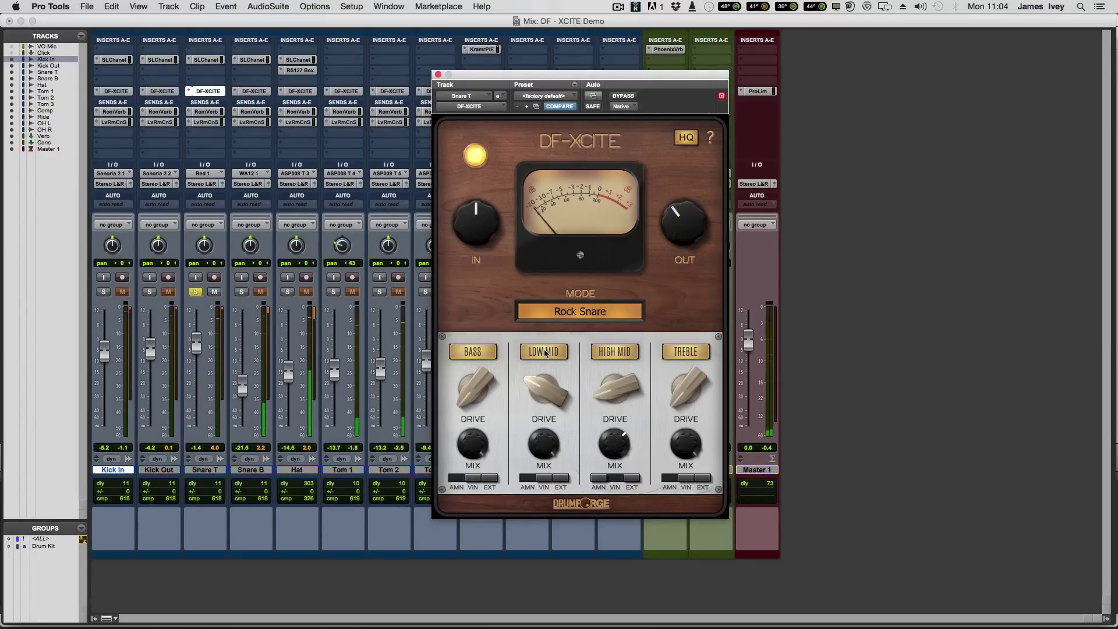
Step: Isolate Snare T's Low Mid band by turning off Bass, High Mid and Treble, and lower the Low Mid mix
left_click(477, 353)
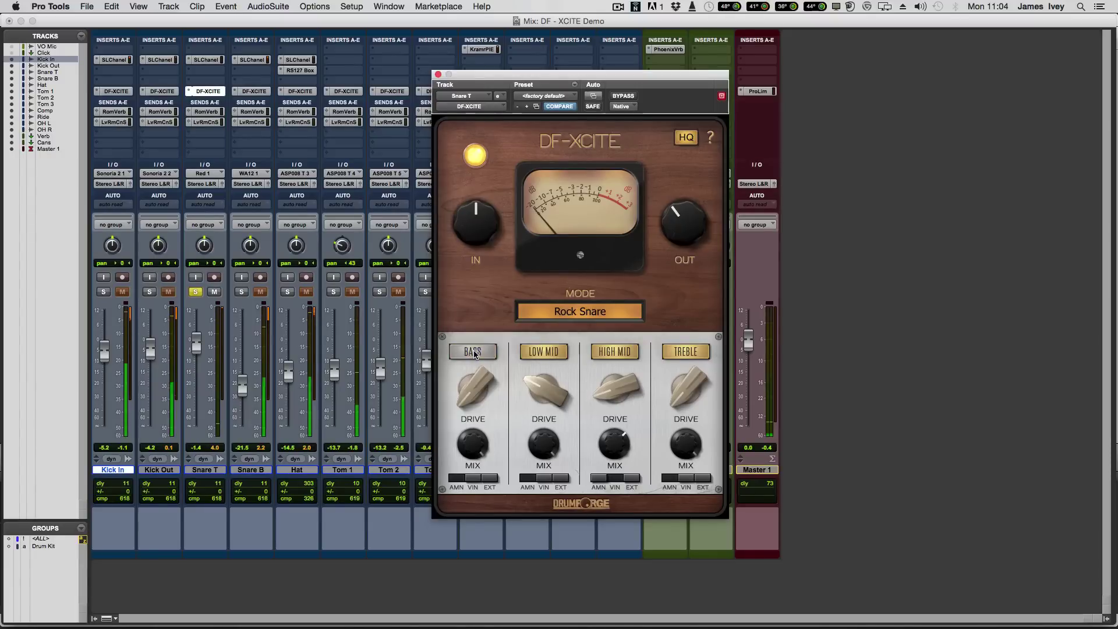
left_click(474, 353)
left_click_drag(546, 442, 544, 486)
left_click(472, 352)
left_click(598, 354)
left_click(688, 354)
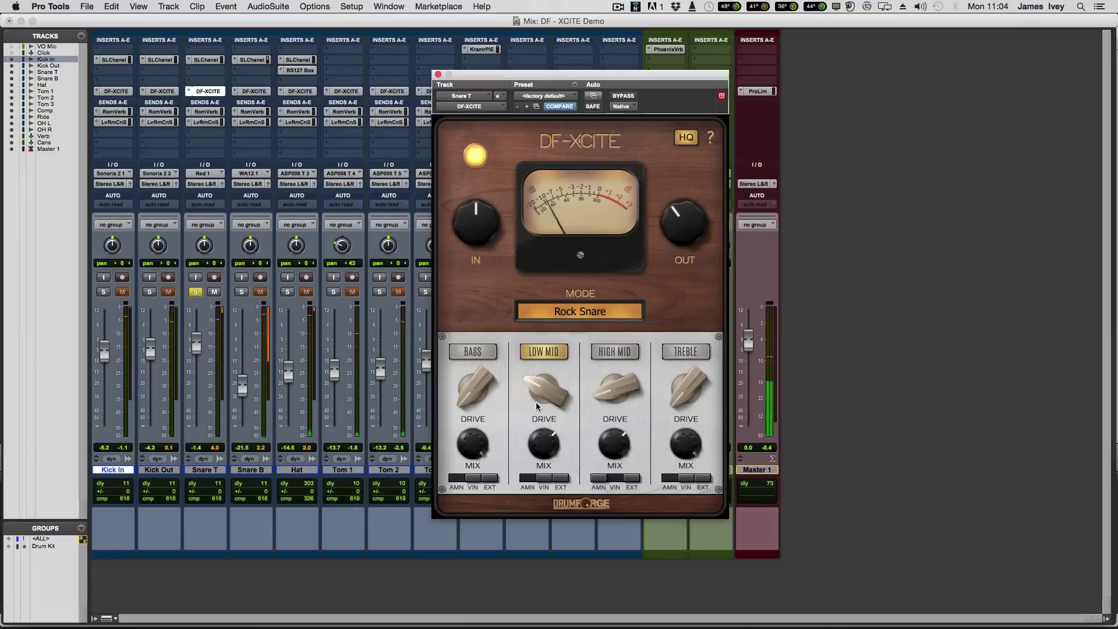
Step: Raise Snare T's Low Mid drive and switch that band's saturation type to VIN
left_click_drag(544, 387, 539, 294)
left_click(544, 478)
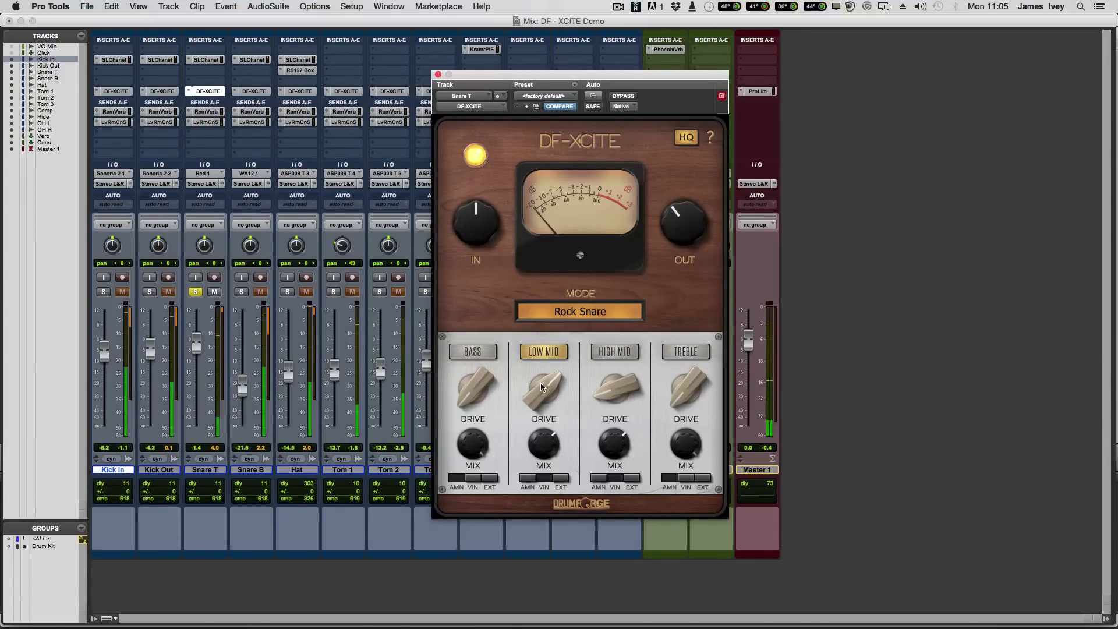
Step: Turn Snare T's Bass, High Mid and Treble bands back on and close its DF-XCITE window
left_click(472, 351)
left_click(614, 352)
left_click(685, 352)
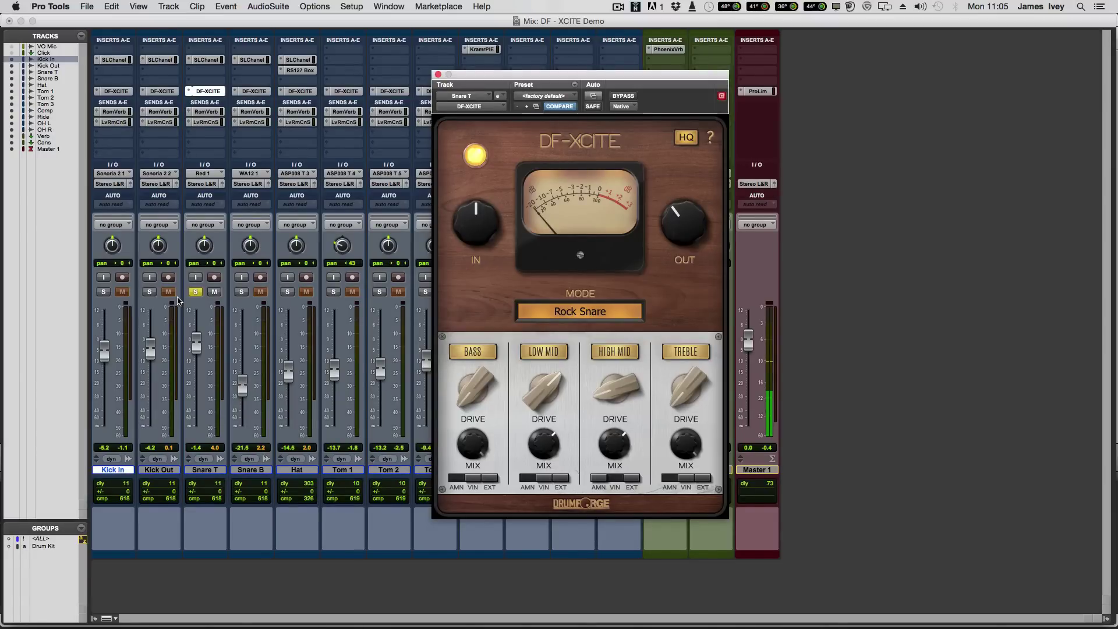
left_click(438, 76)
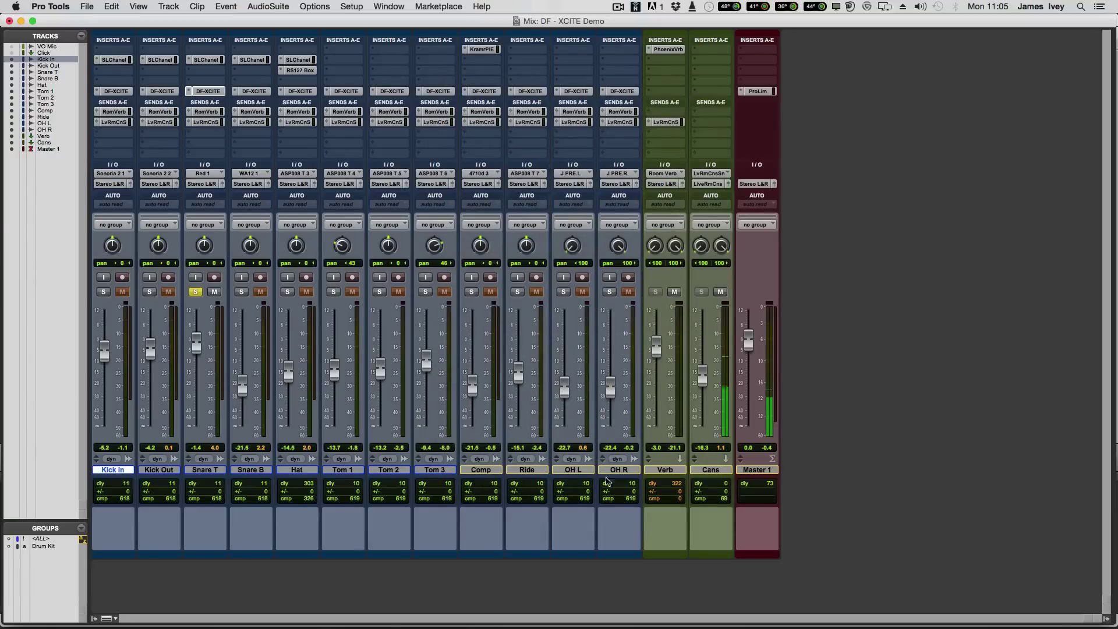
Step: Select the tracks from Kick In through OH R, make all their DF-XCITE inserts inactive and unsolo Snare T
left_click(619, 470, "shift")
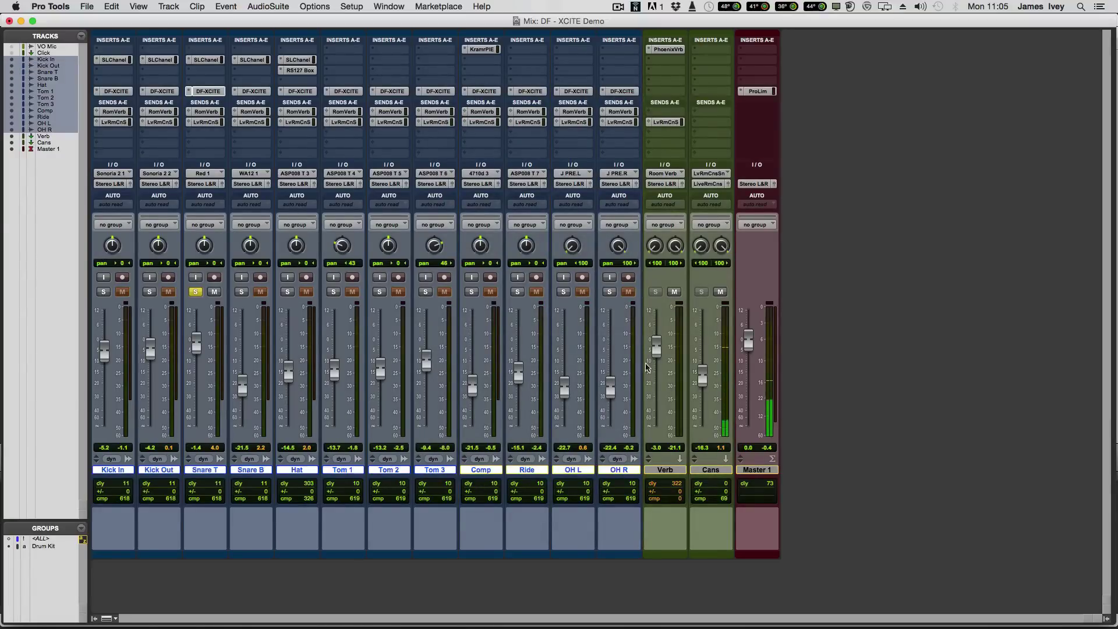
right_click(617, 91)
left_click(636, 104, "alt+shift")
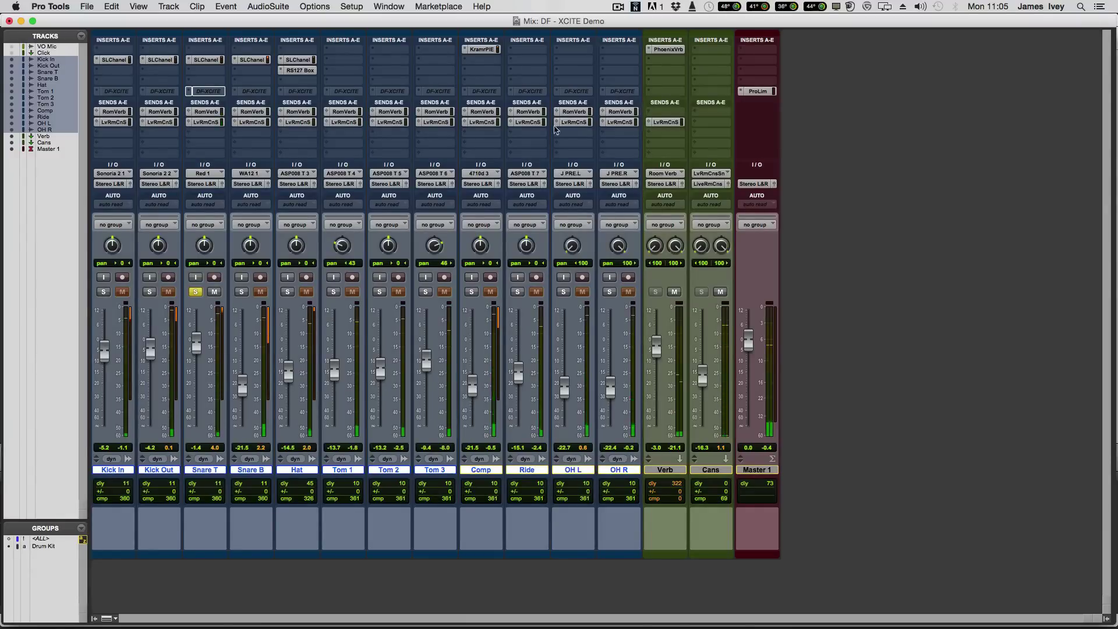
left_click(195, 292)
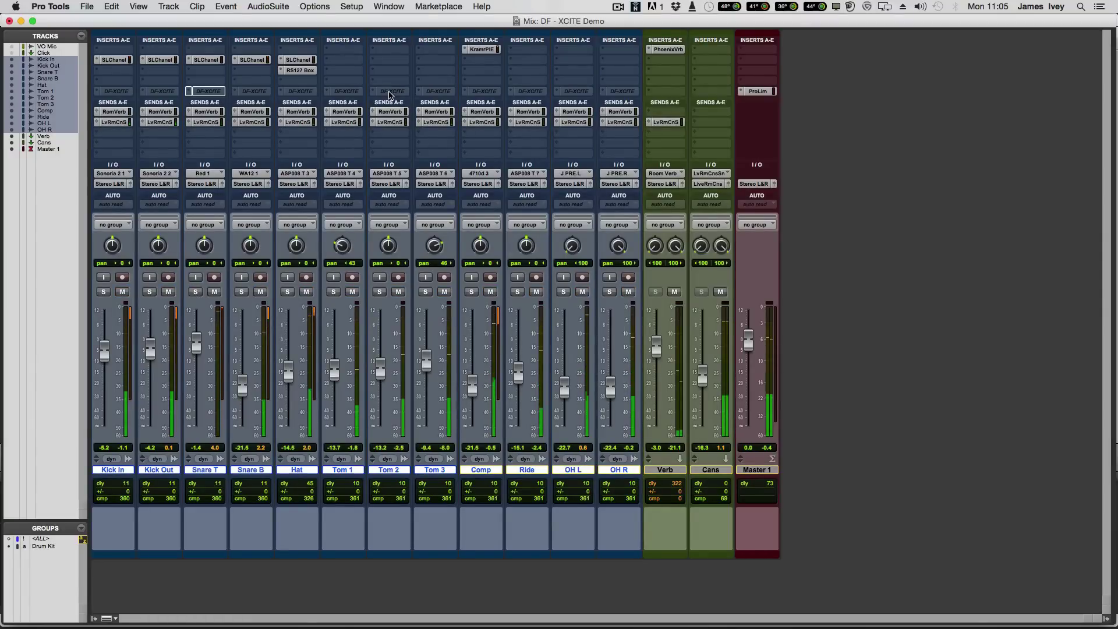
Step: Make DF-XCITE active again on all selected drum tracks and open the Tom 2 instance
right_click(389, 93)
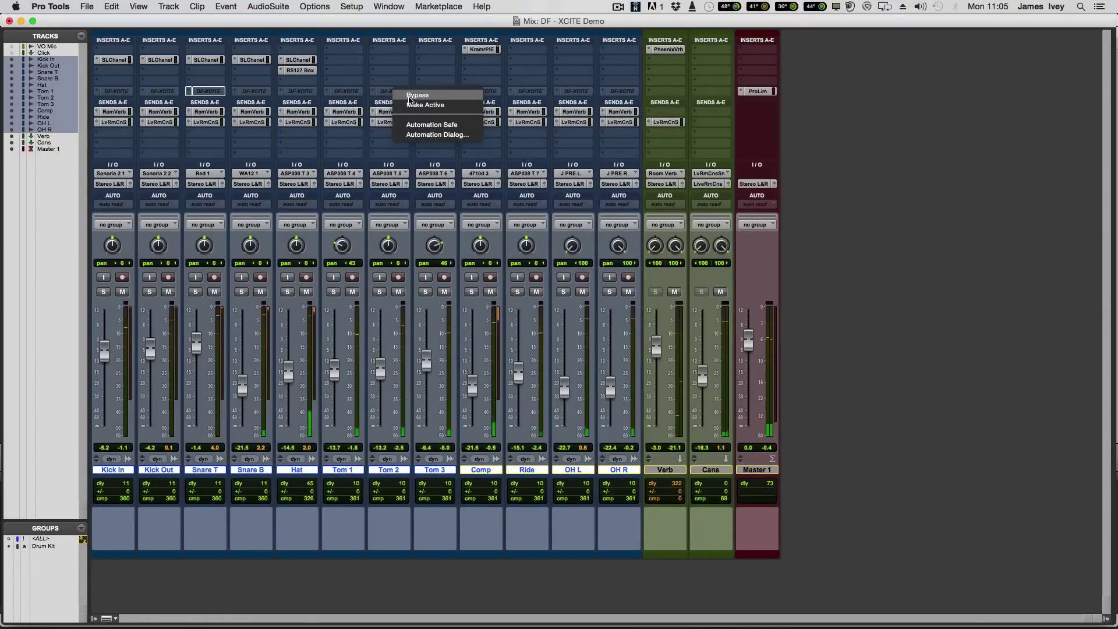
left_click(413, 105)
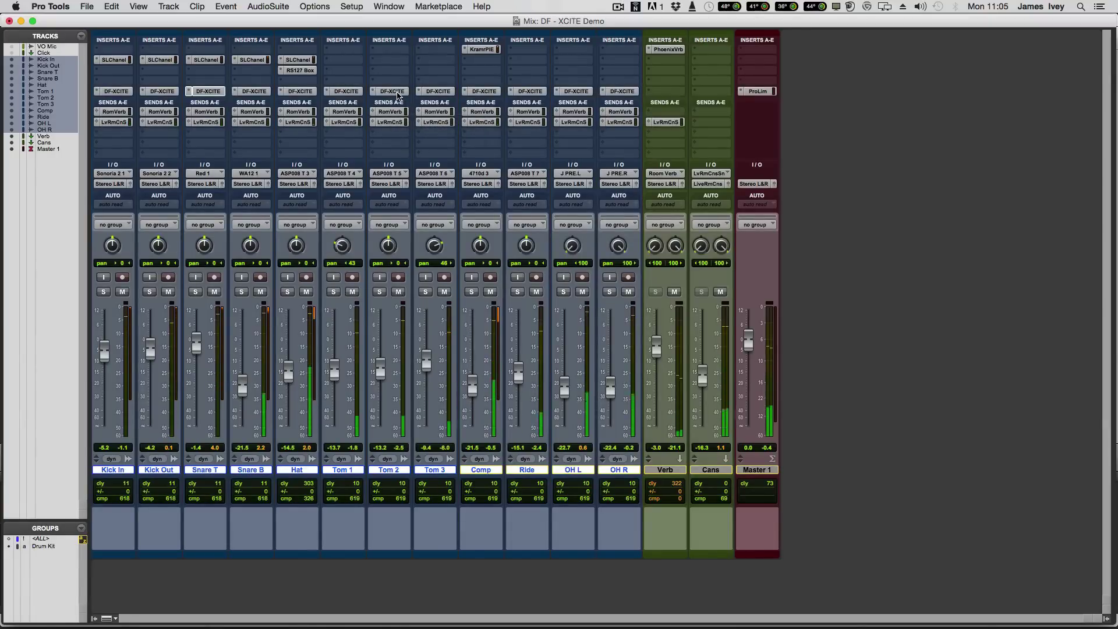
left_click(399, 93)
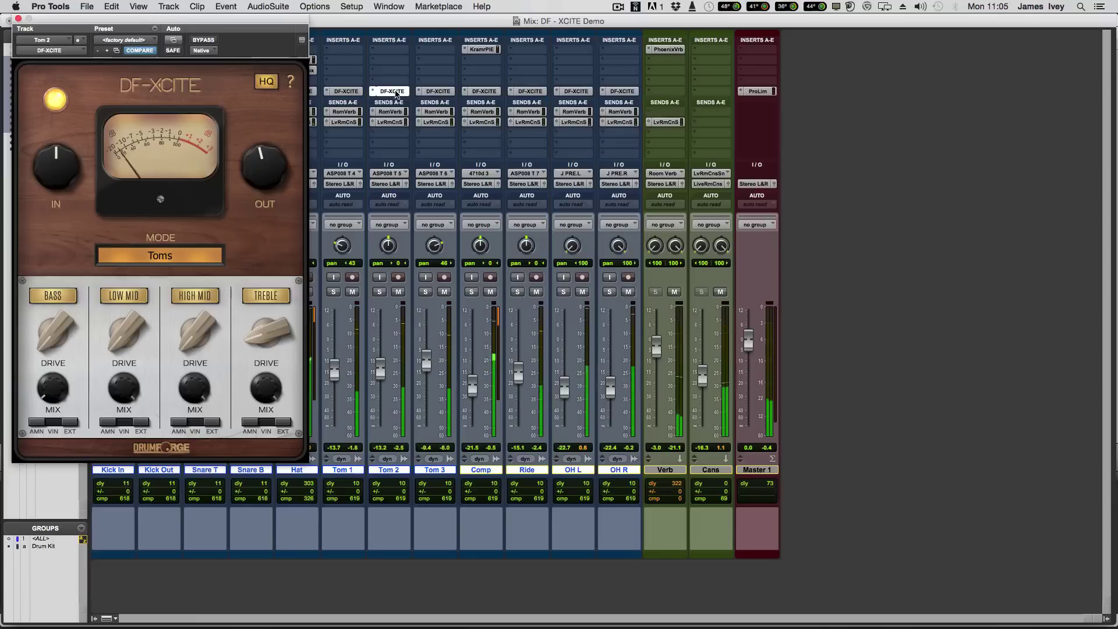
Step: Compare the full drum mix with DF-XCITE bypassed and engaged across all tracks, ending with every instance engaged
right_click(398, 96)
left_click(409, 97)
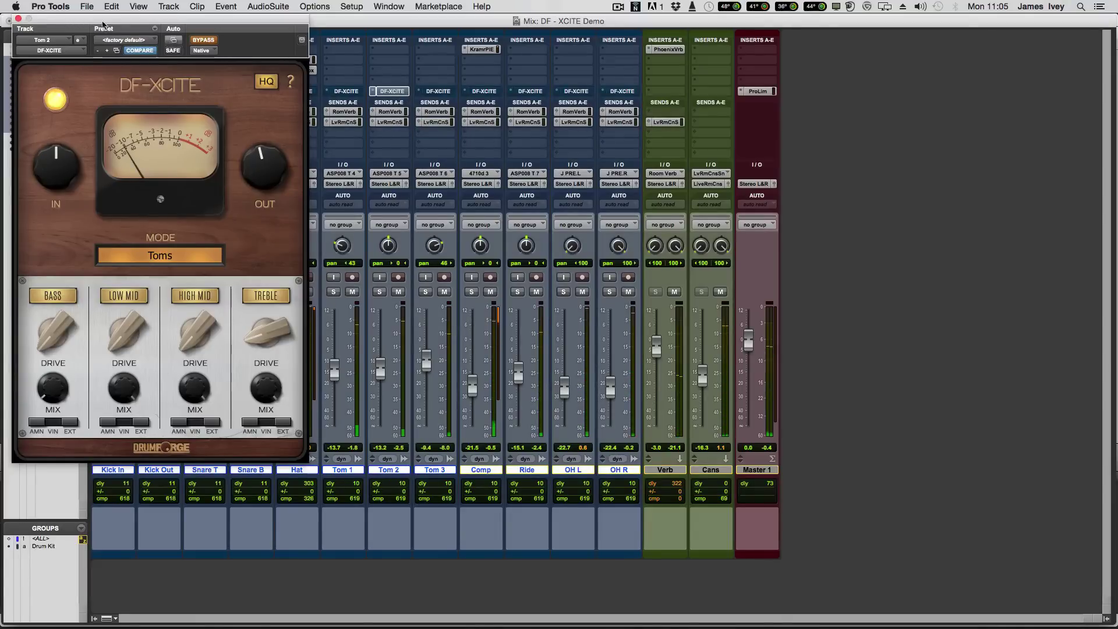
left_click_drag(42, 22, 557, 102)
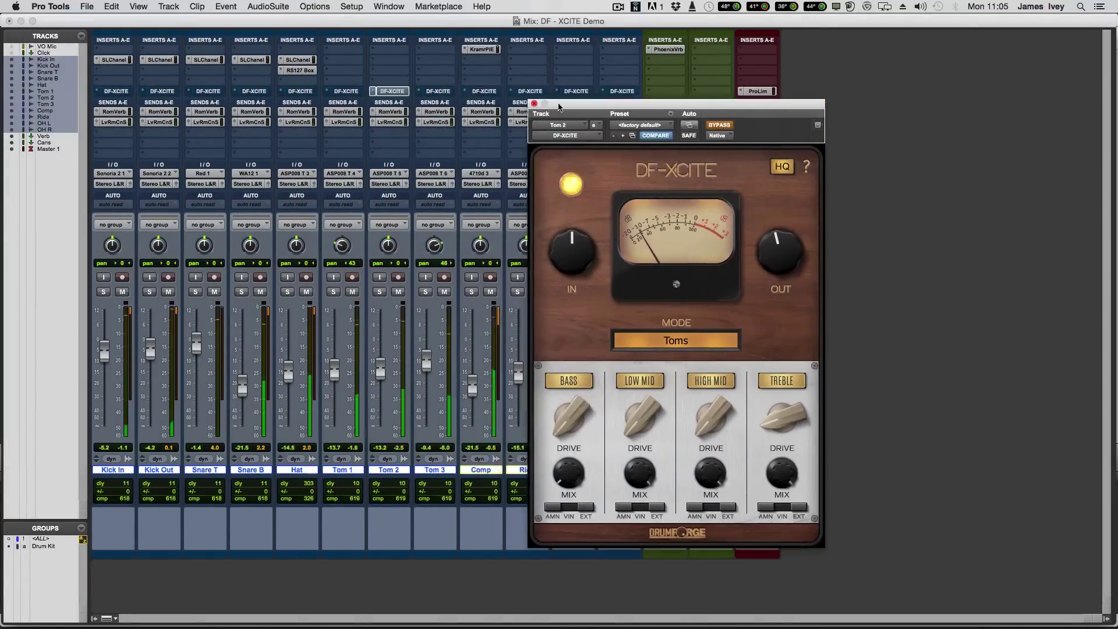
left_click(720, 126)
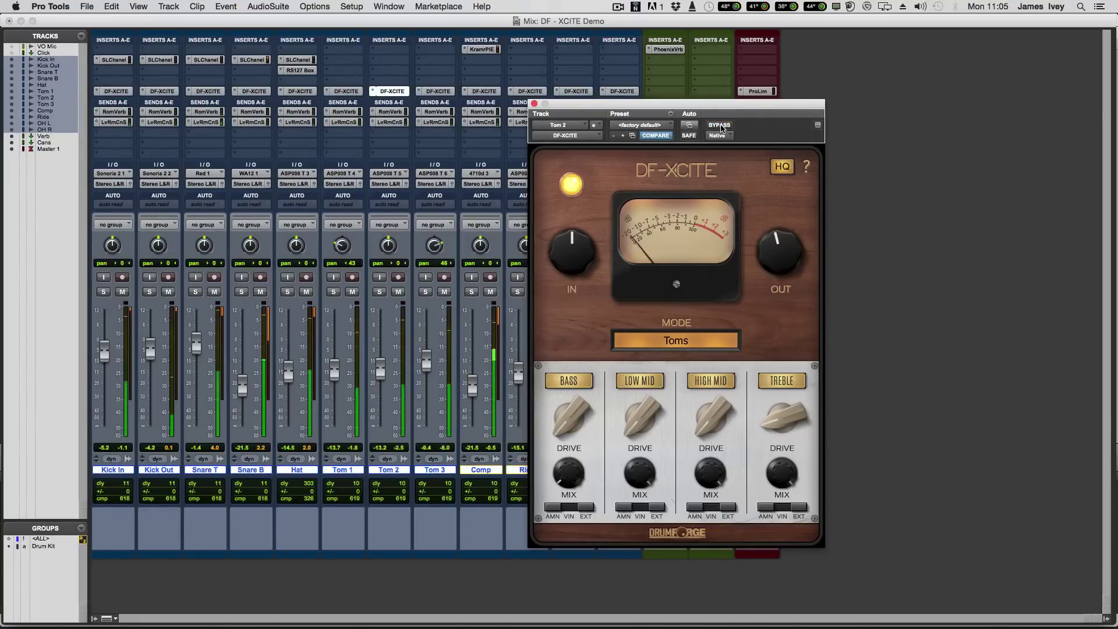
left_click(720, 125)
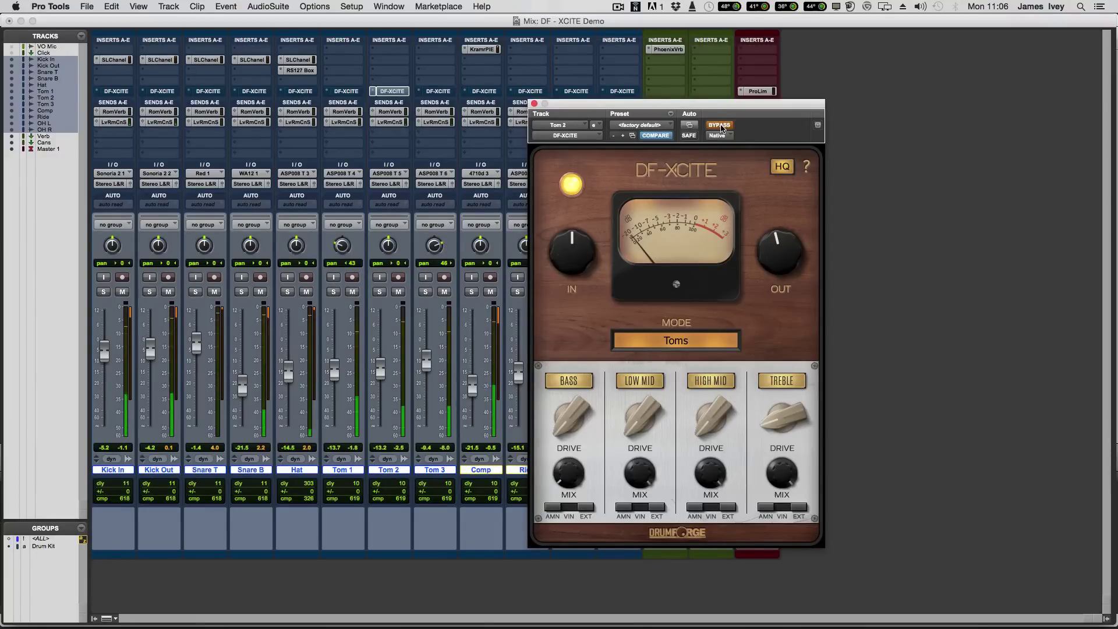
left_click(720, 126)
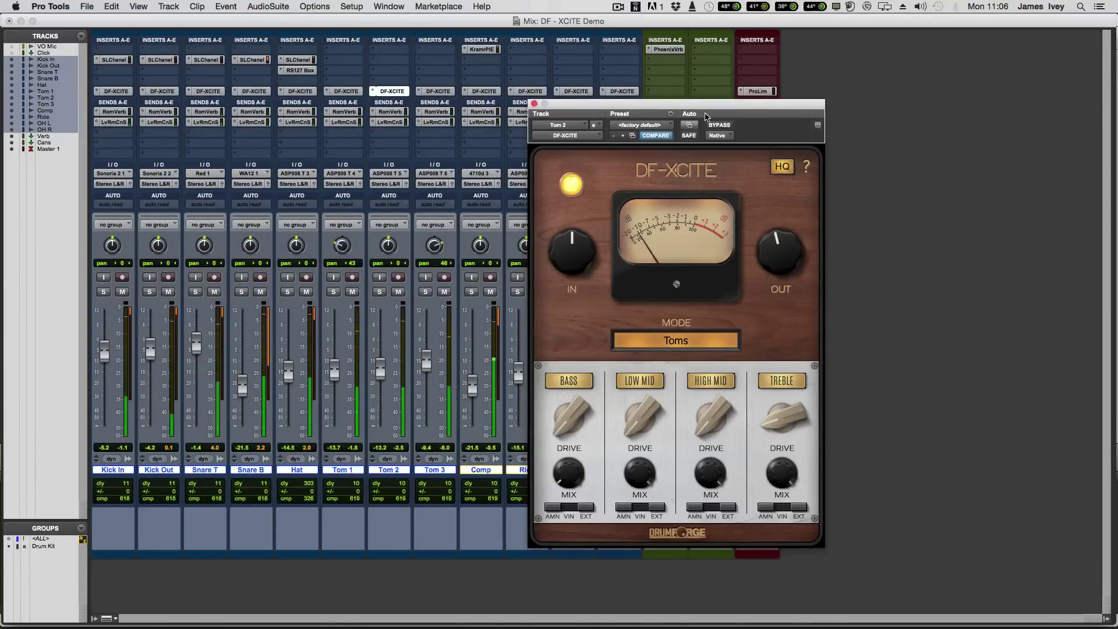
left_click(719, 125, "alt")
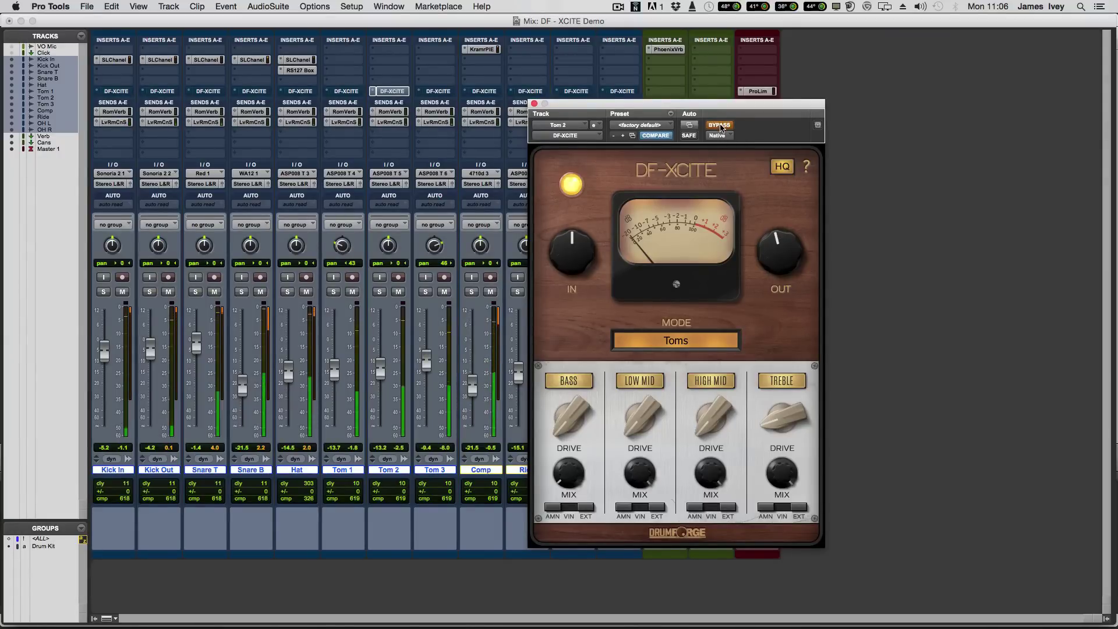
left_click(720, 125, "alt")
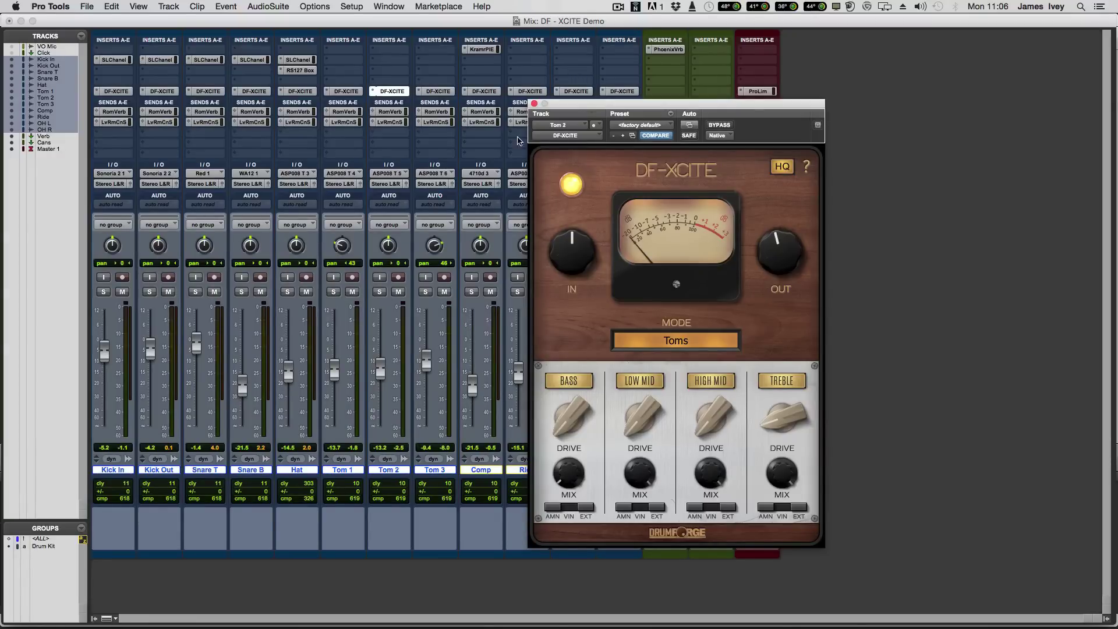
Step: Look at the Hat track's DF-XCITE settings, and close both the Hat and Tom 2 plug-in windows
left_click(298, 92)
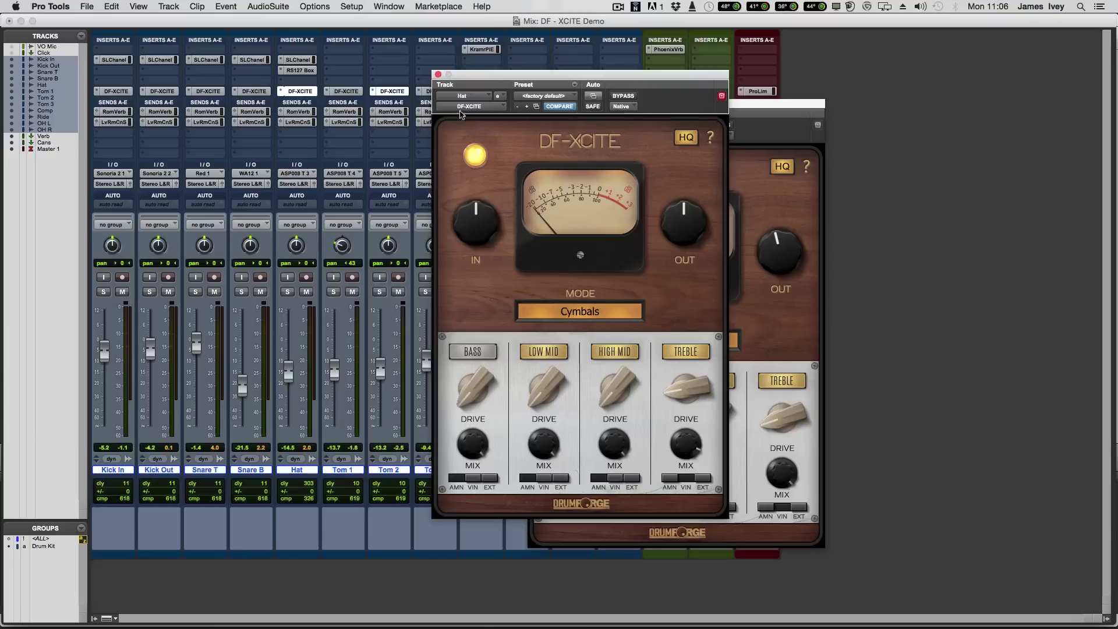
left_click(437, 76)
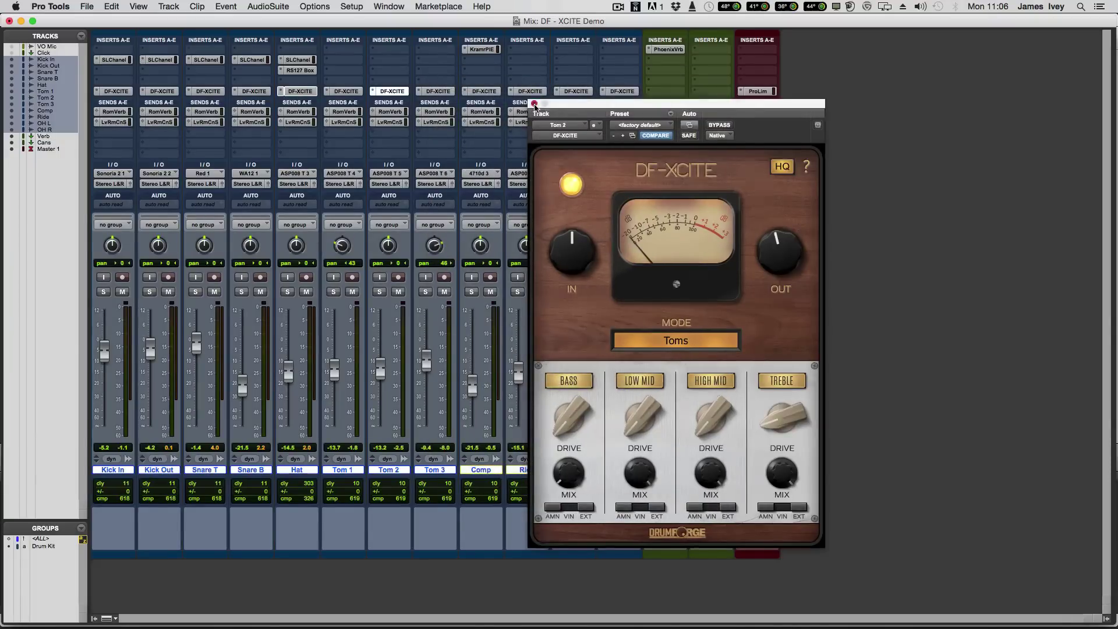
left_click(533, 103)
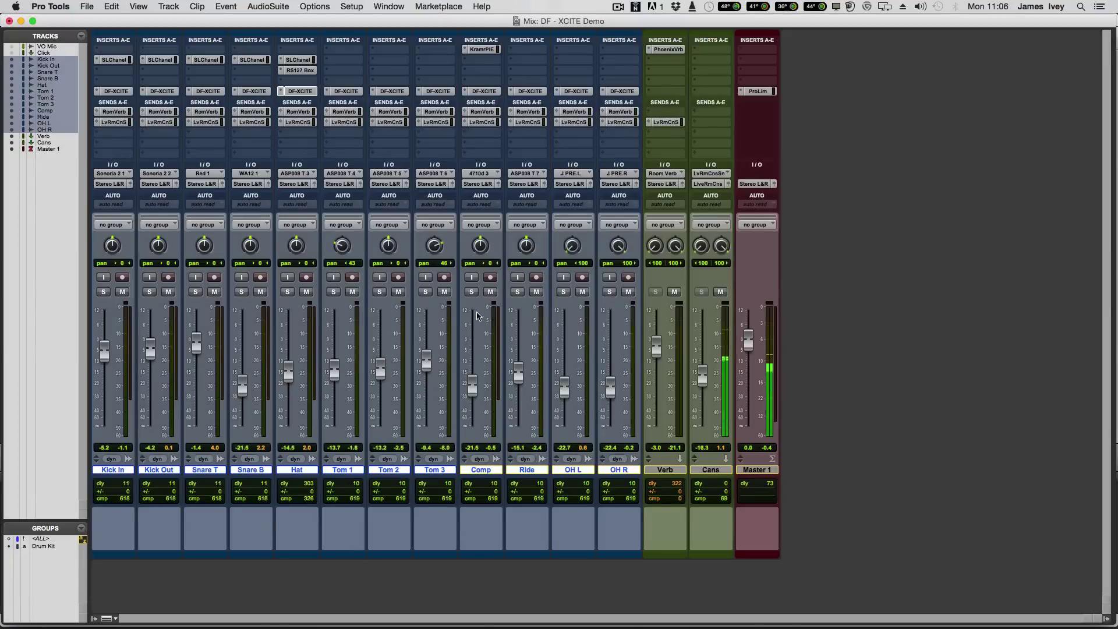
Step: Solo the Comp track and open its DF-XCITE insert, placing the window clear of the Comp channel strip
left_click(472, 291)
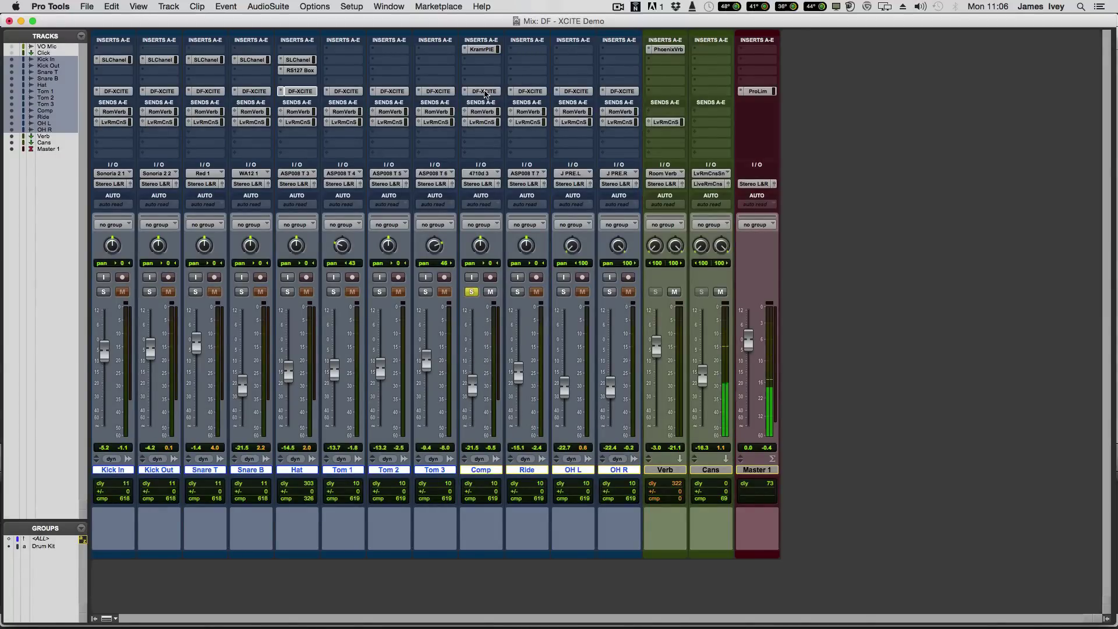
left_click(485, 92)
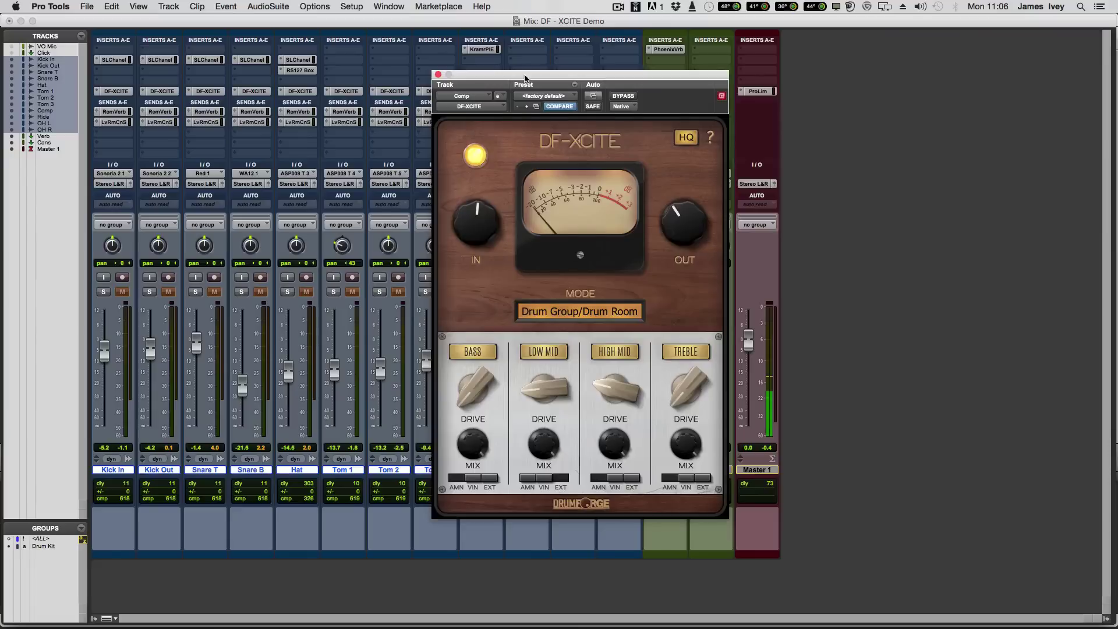
left_click_drag(526, 79, 666, 57)
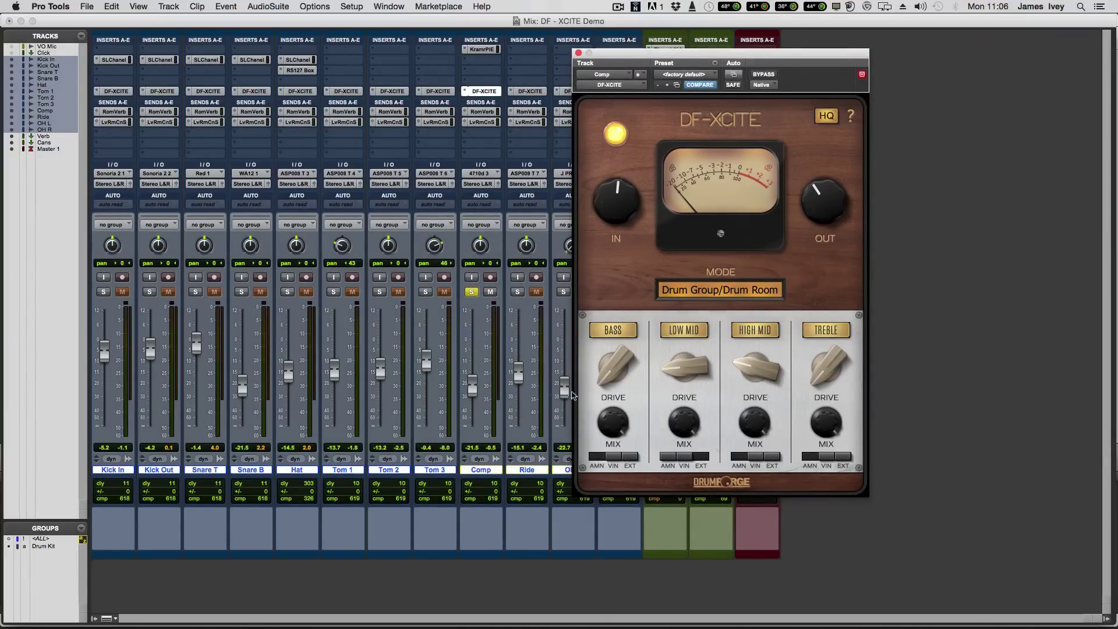
Step: Play the soloed Comp track and compare it with DF-XCITE bypassed and engaged, leaving it engaged
key("space")
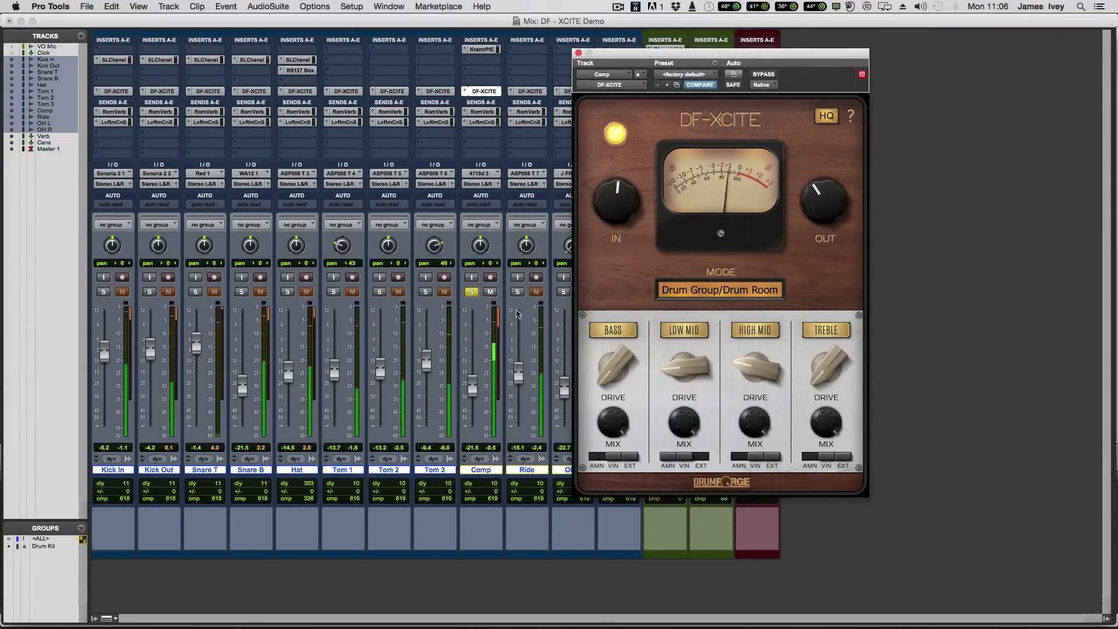
left_click(762, 74)
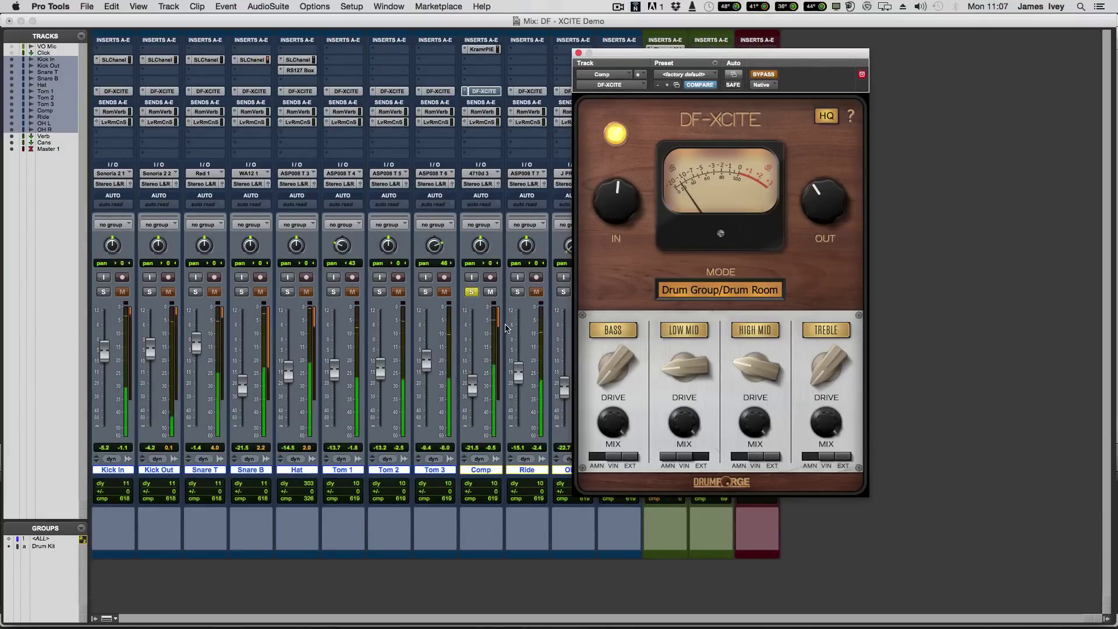
left_click(760, 74)
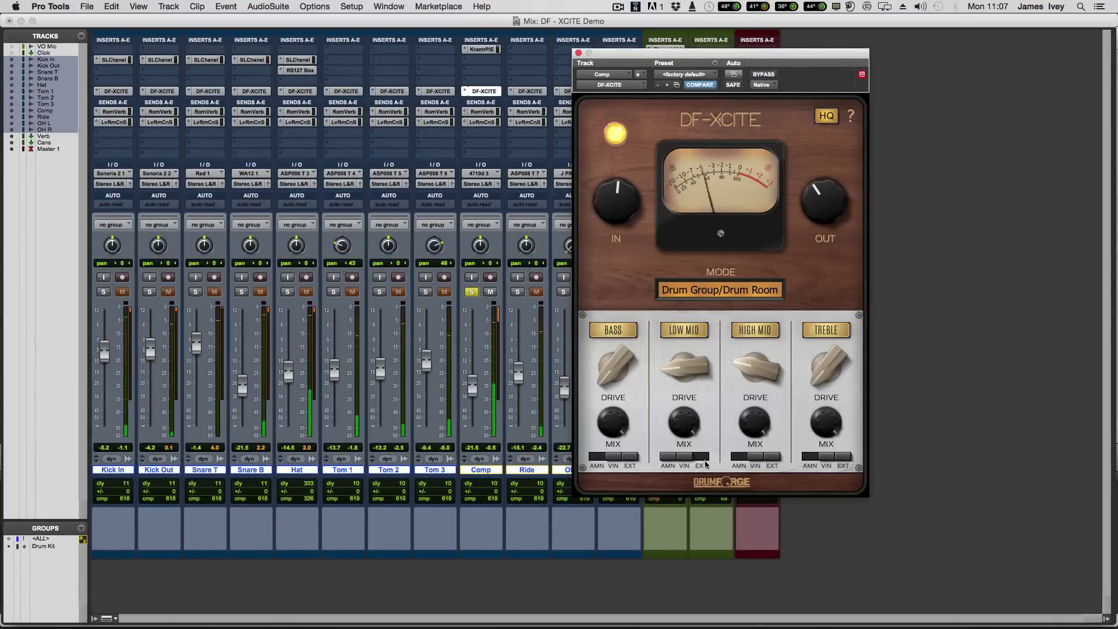
Step: Raise the drive on Comp's Low Mid, Bass and High Mid bands, and unsolo the track
left_click_drag(684, 366, 687, 205)
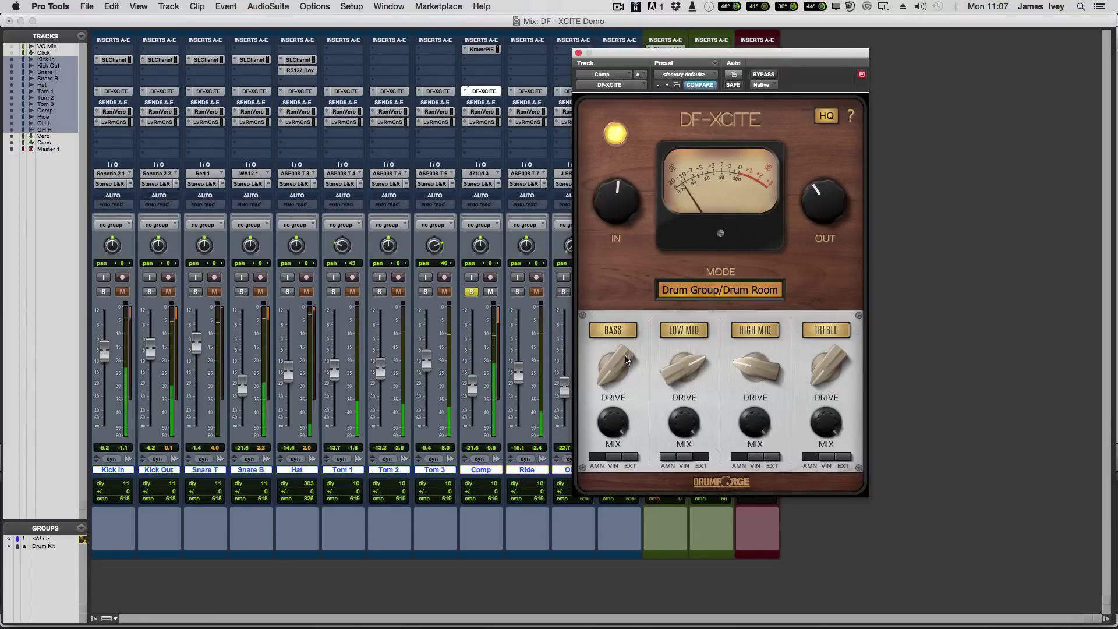
left_click_drag(606, 376, 610, 343)
left_click_drag(755, 370, 744, 274)
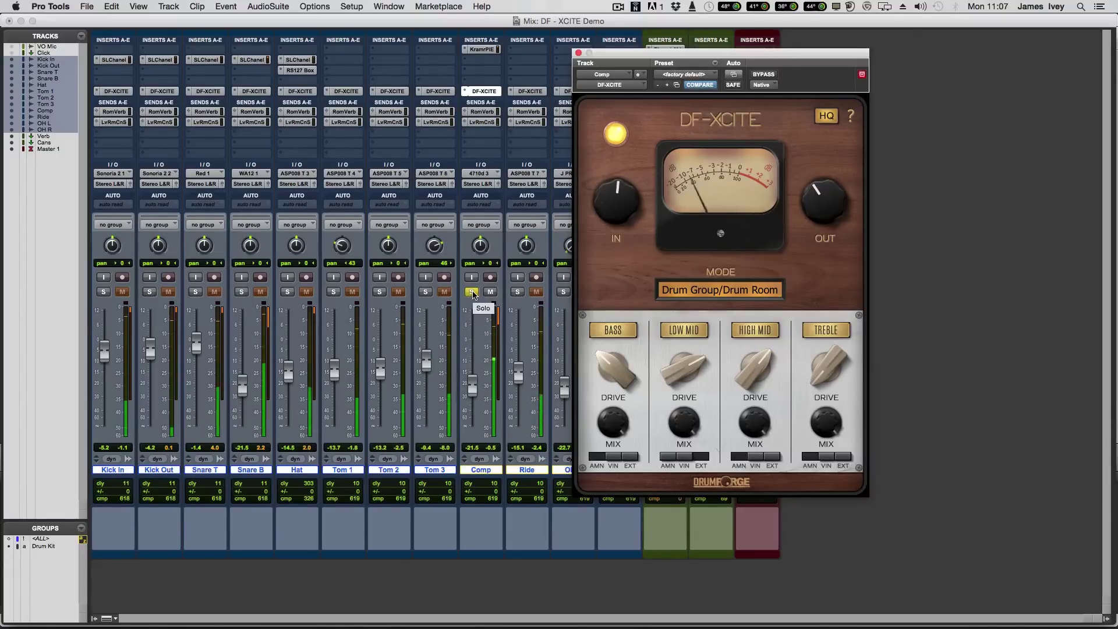
left_click(472, 292)
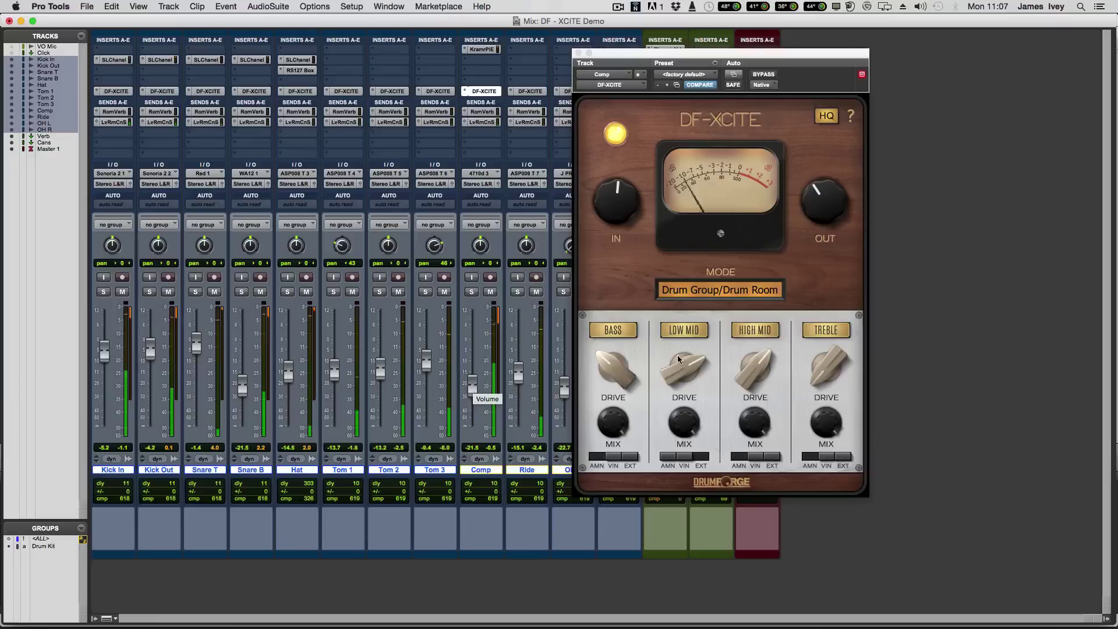
Step: Reduce Comp's Low Mid drive and set its Bass drive to 20, and lower the Comp fader to -22.2 dB
left_click(674, 395)
left_click_drag(675, 395, 553, 377)
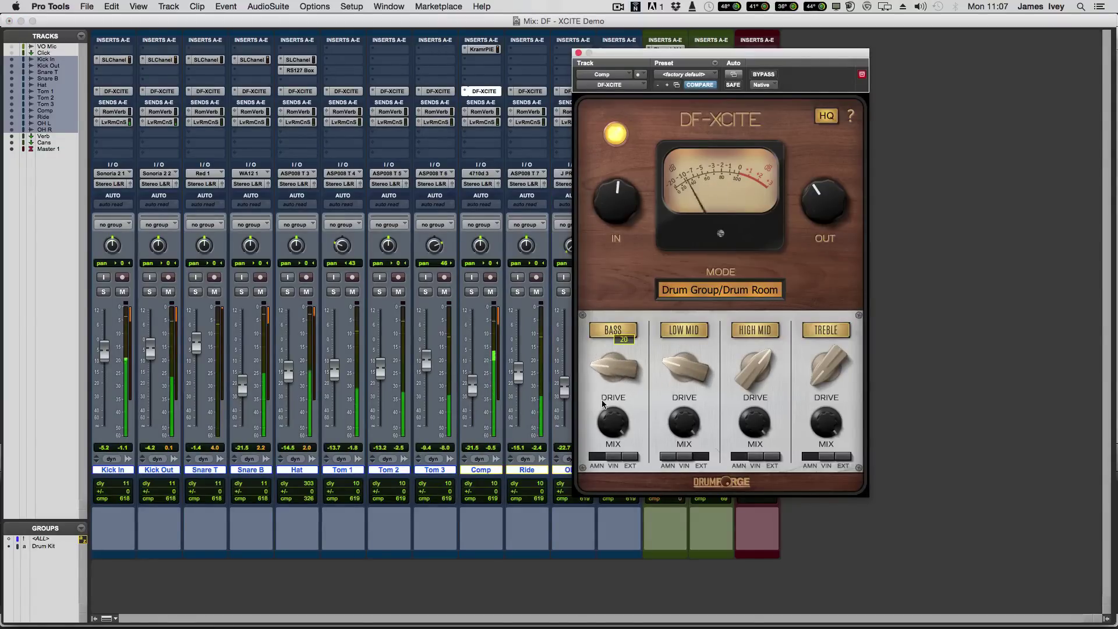
mouse_move(473, 386)
left_mouse_down()
mouse_move(473, 353)
mouse_move(472, 388)
left_mouse_up()
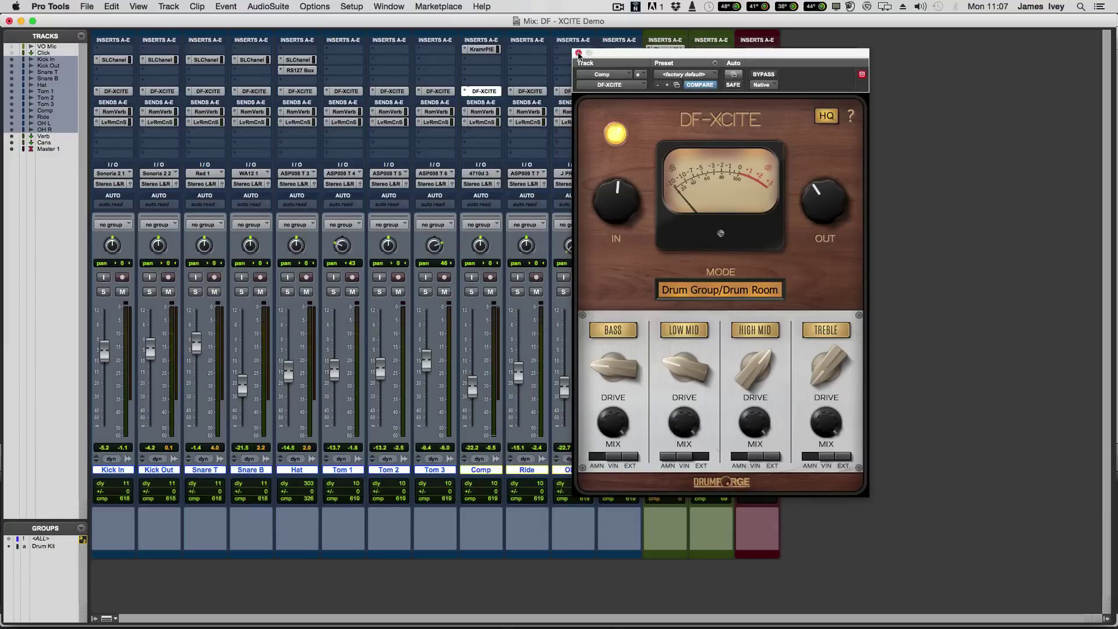
Step: Review the DF-XCITE mode list, keeping Drum Group/Drum Room, and inspect Comp's Kramer PIE compressor before returning to DF-XCITE
left_click(679, 292)
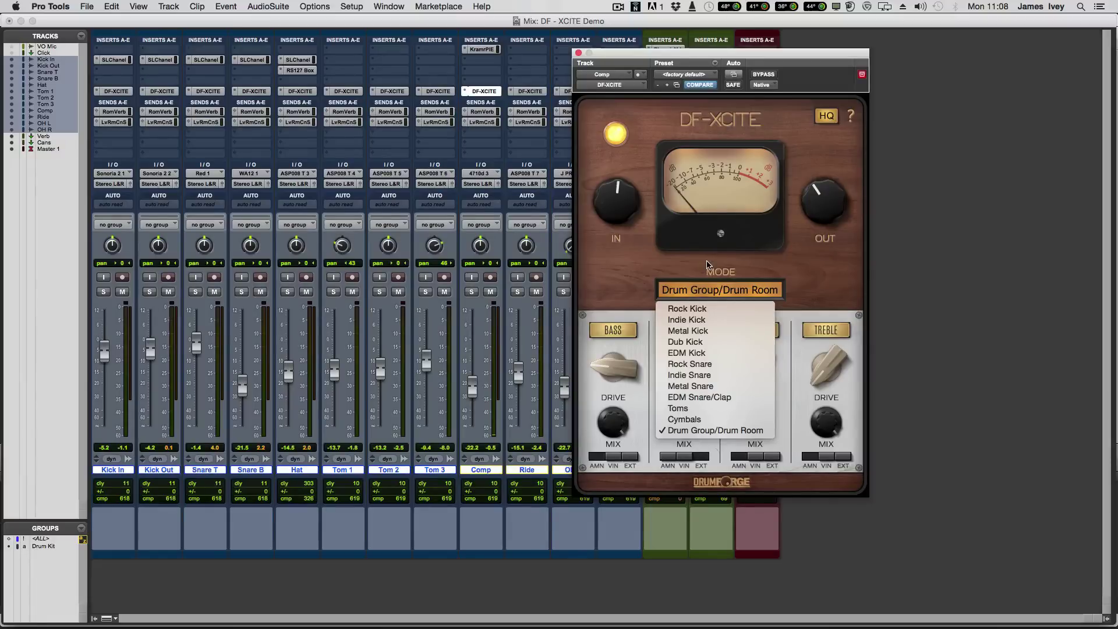
left_click(691, 272)
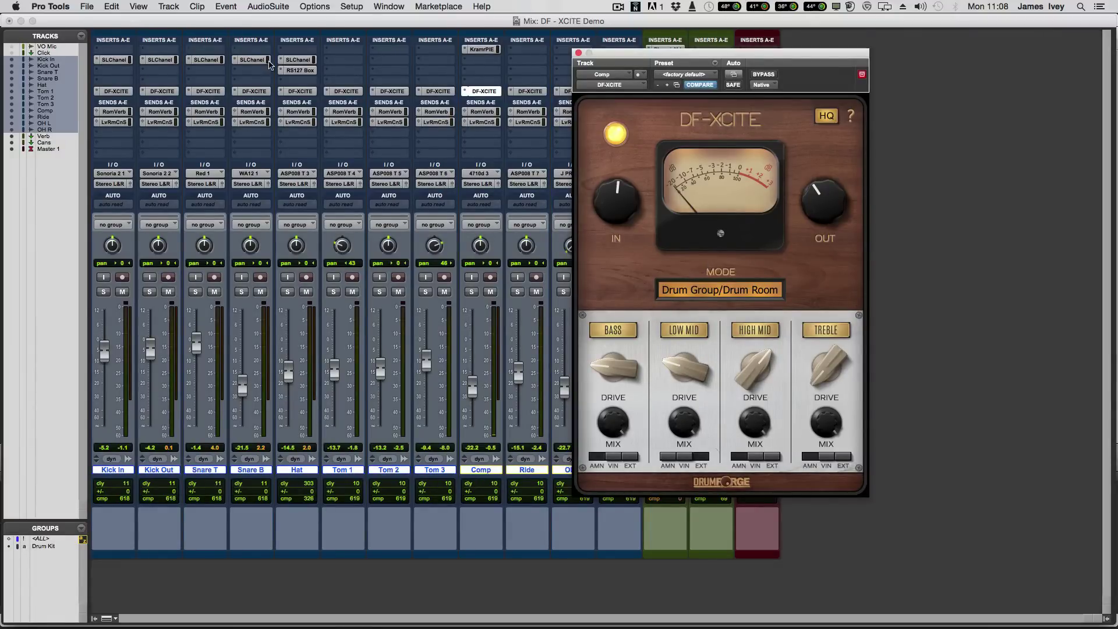
left_click(483, 50)
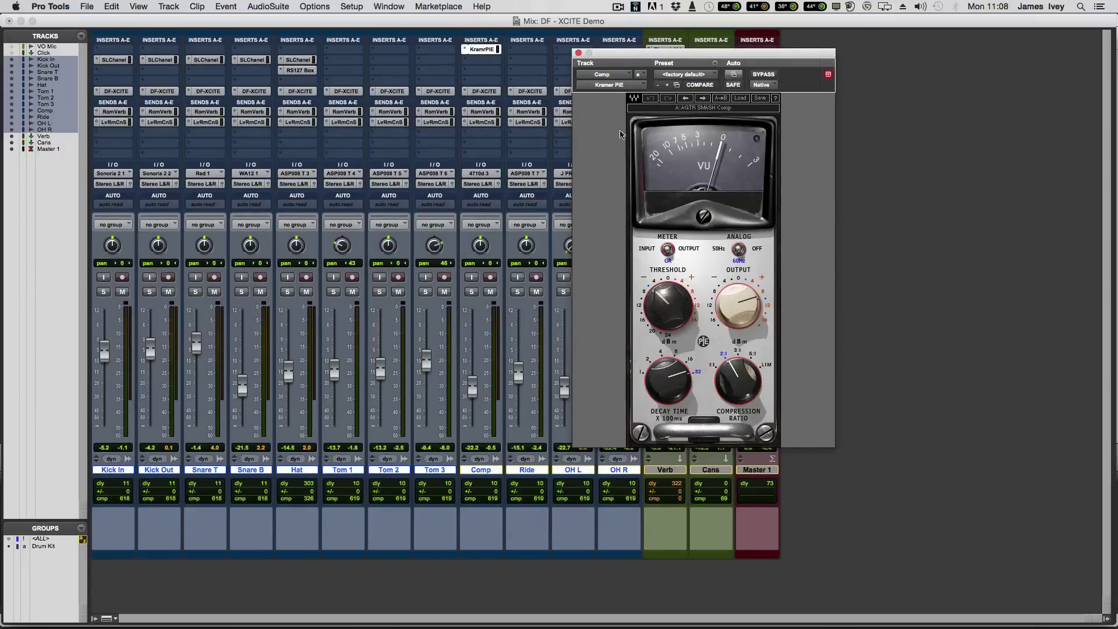
left_click(578, 53)
left_click(477, 92)
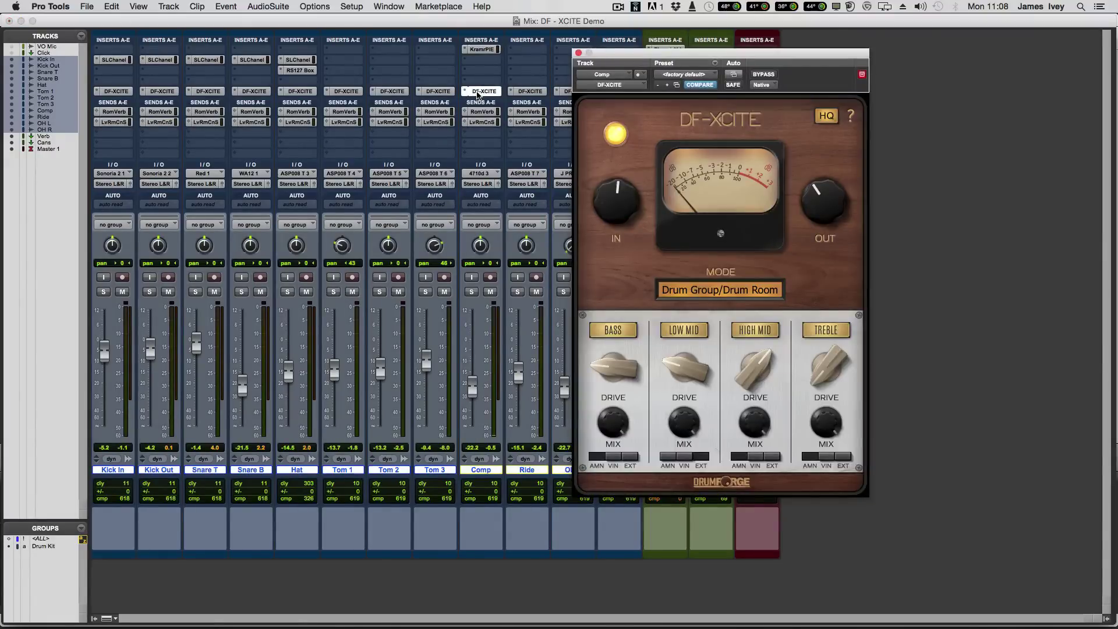